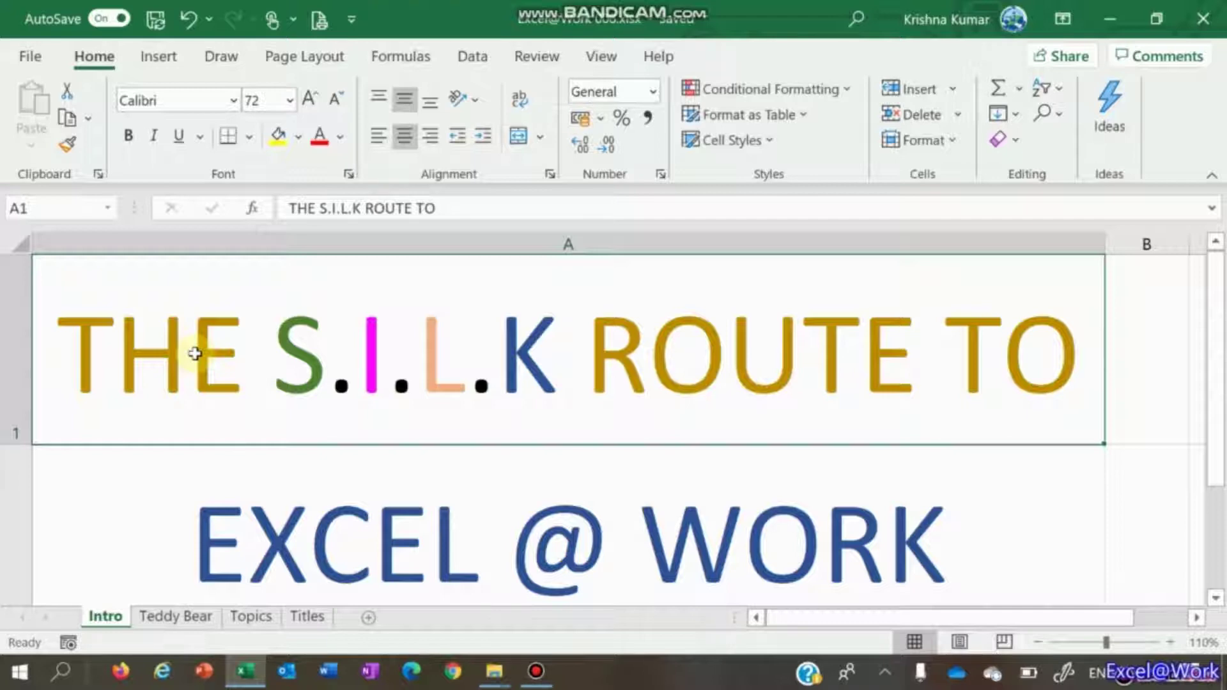
Switch to the Teddy Bear sheet that holds the toys SALES REPORT.
click(183, 618)
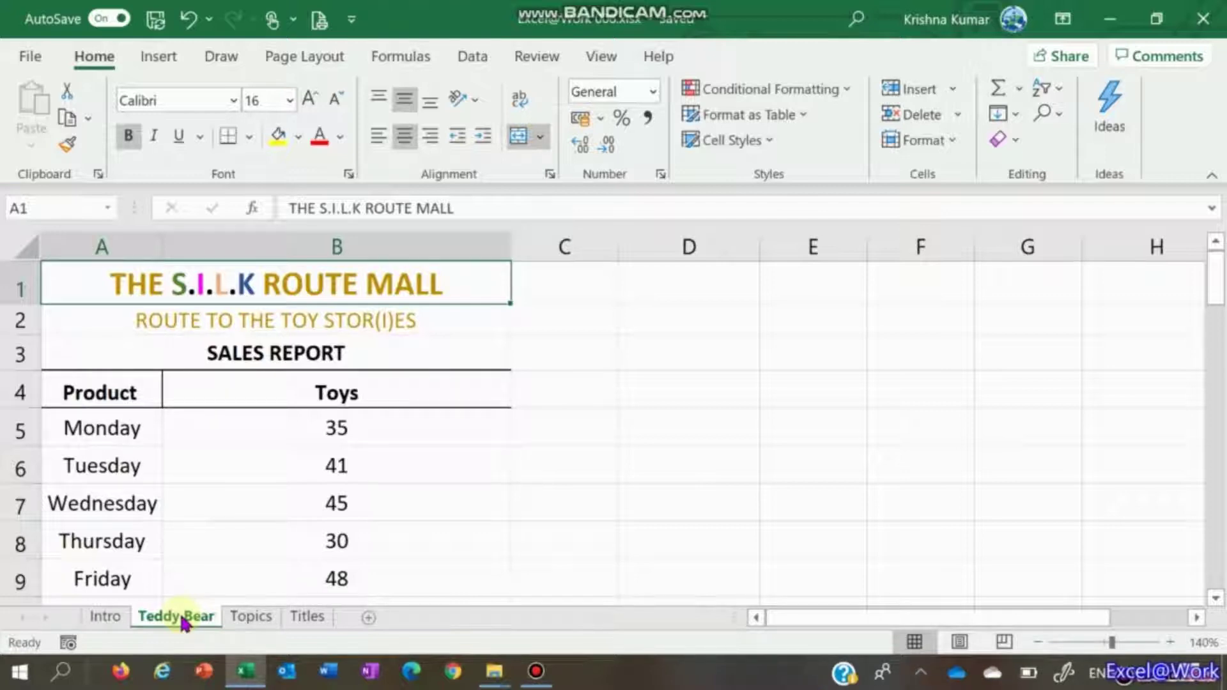
key(Down)
key(Down)
key(Down)
key(Down)
key(Down)
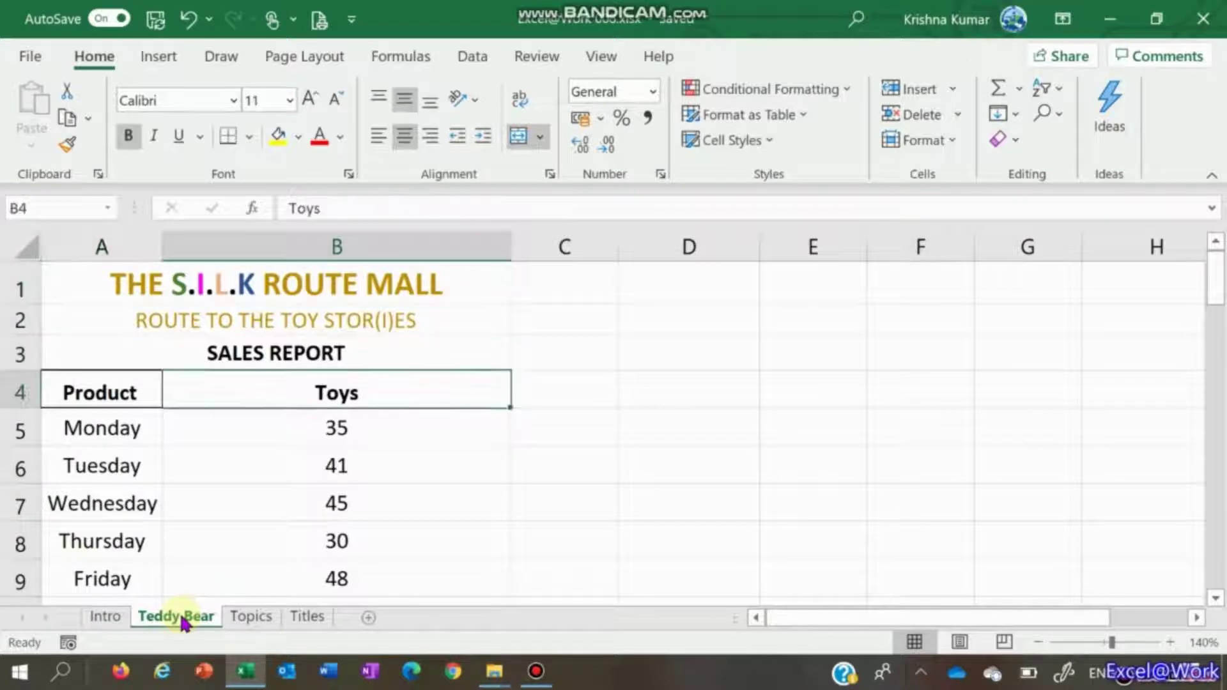
key(Down)
key(Down)
key(Down)
key(Down)
key(Down)
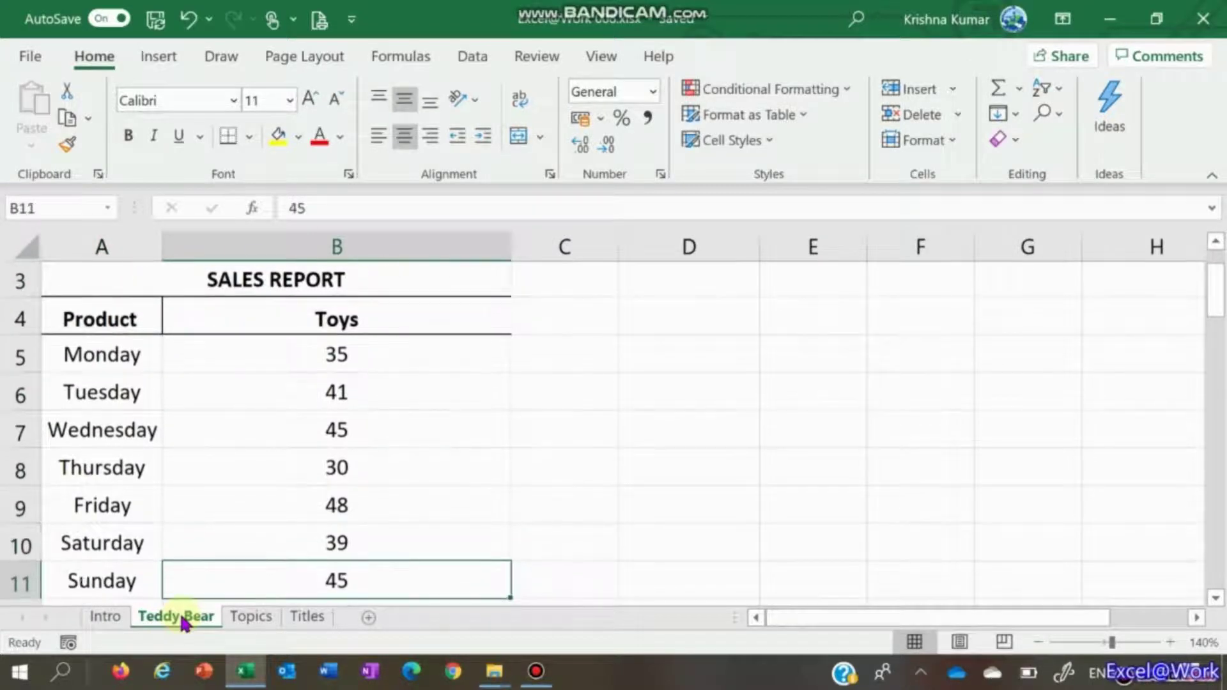
key(Left)
key(Right)
key(Up)
key(Up)
key(Up)
key(Up)
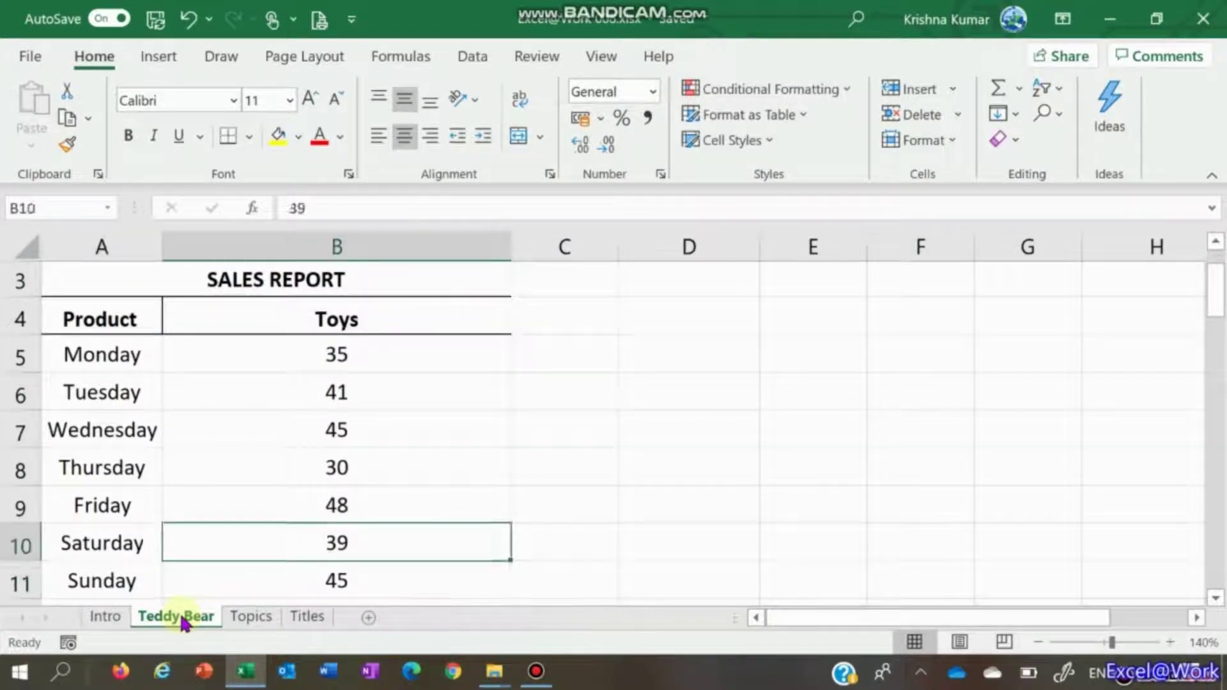
key(Up)
key(Up)
key(Up)
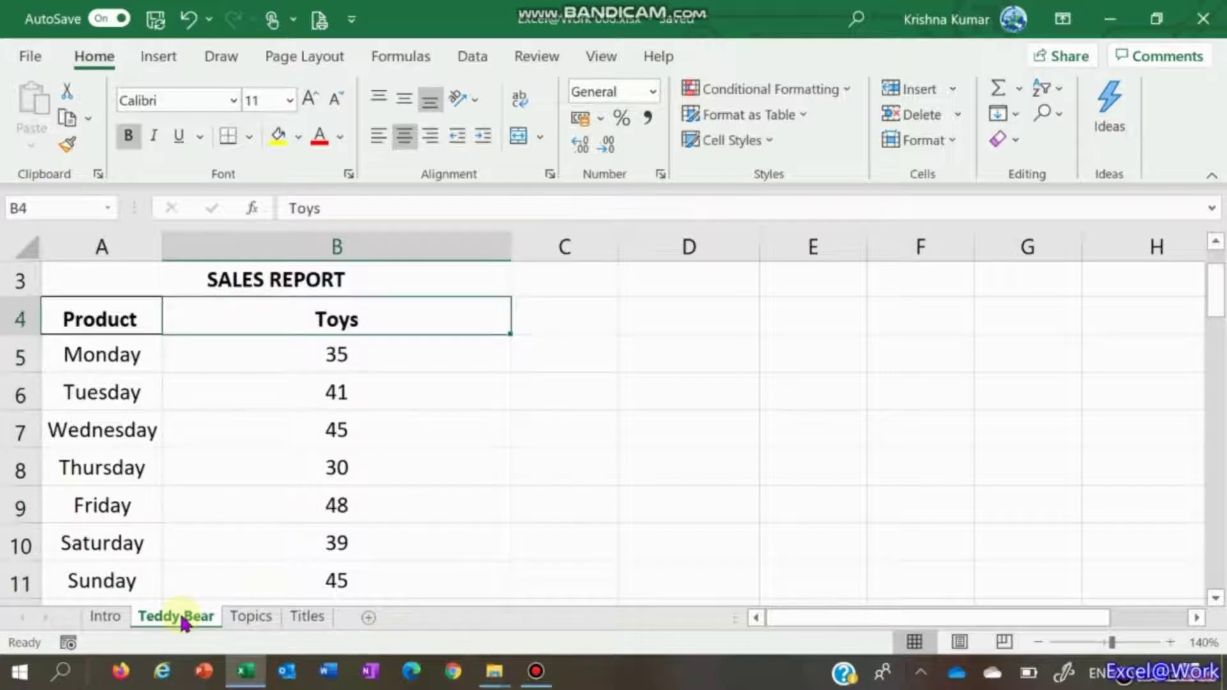
key(Down)
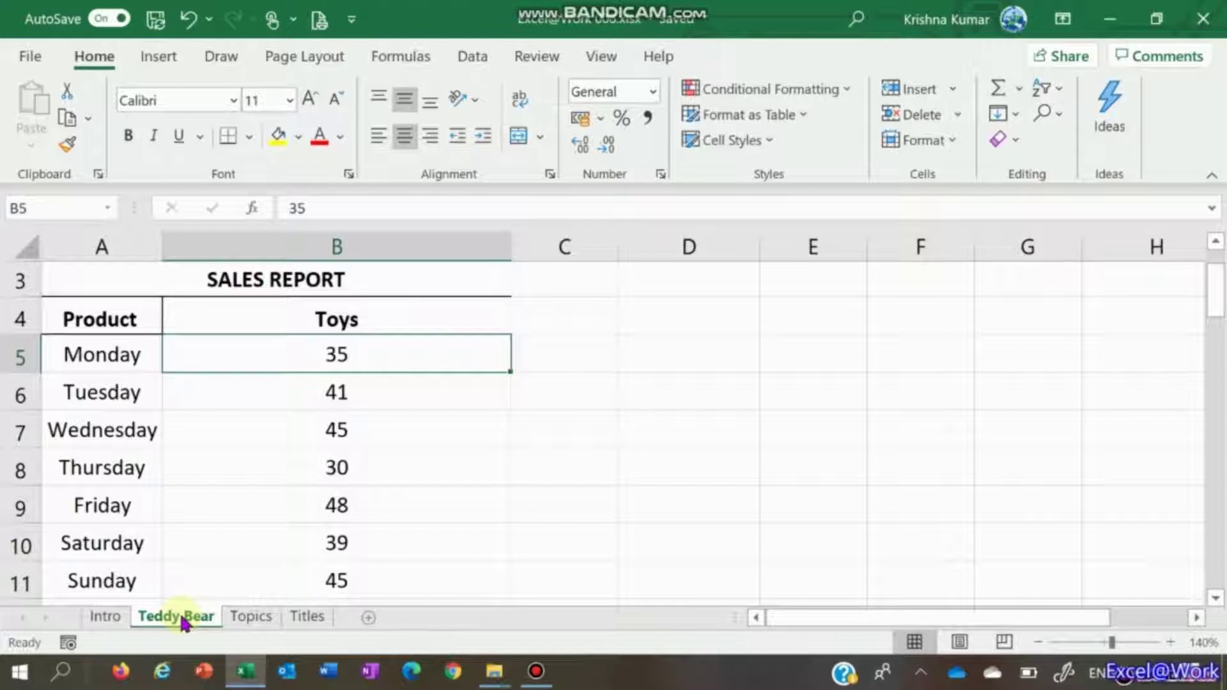
key(Up)
key(Up)
key(Up)
key(Up)
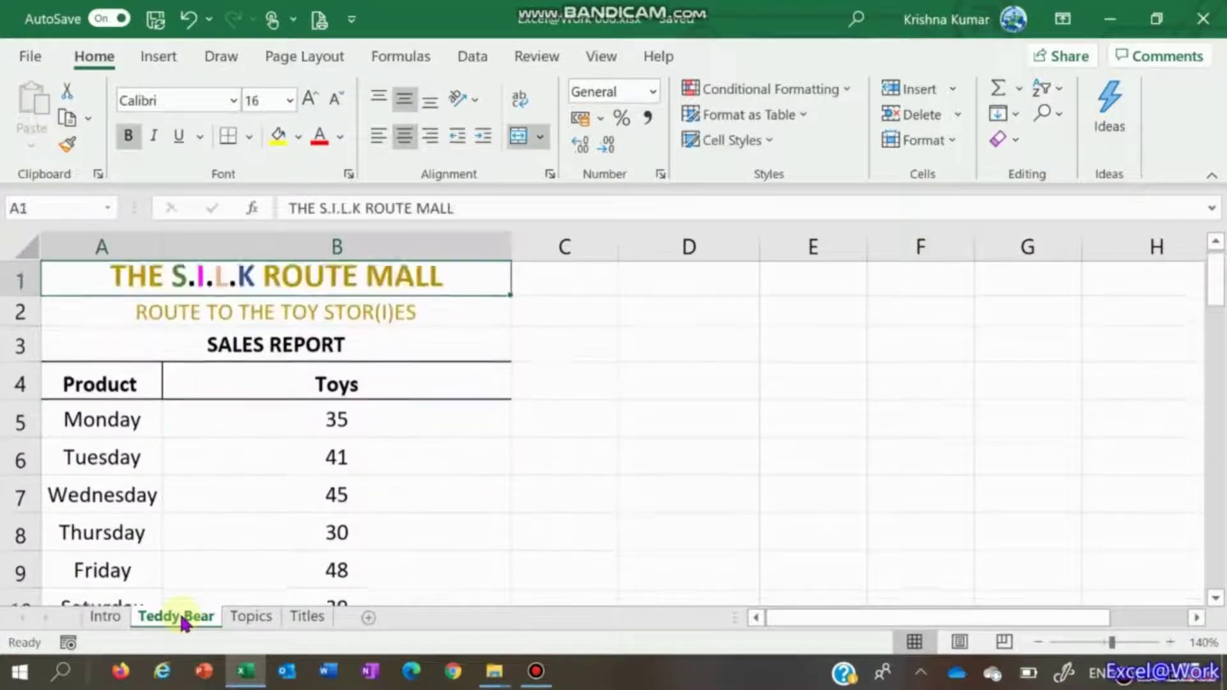
key(Down)
key(Down)
key(Down)
key(Down)
key(Down)
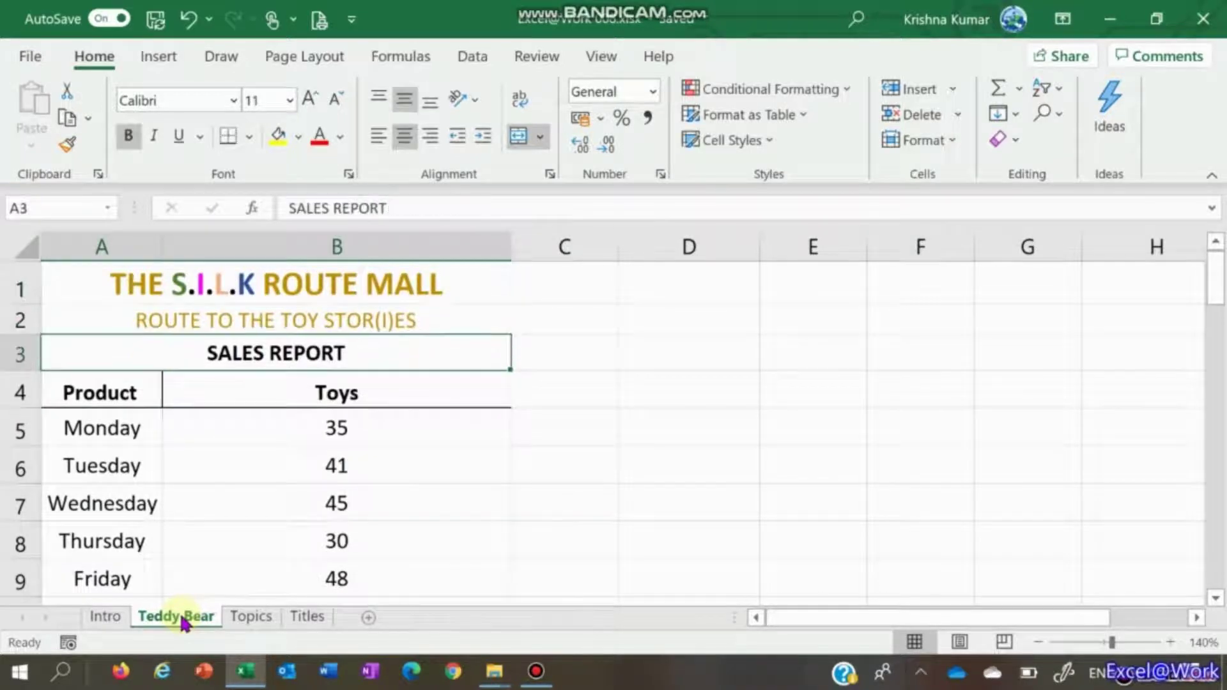
key(Down)
key(Down)
key(Down)
key(Down)
key(Down)
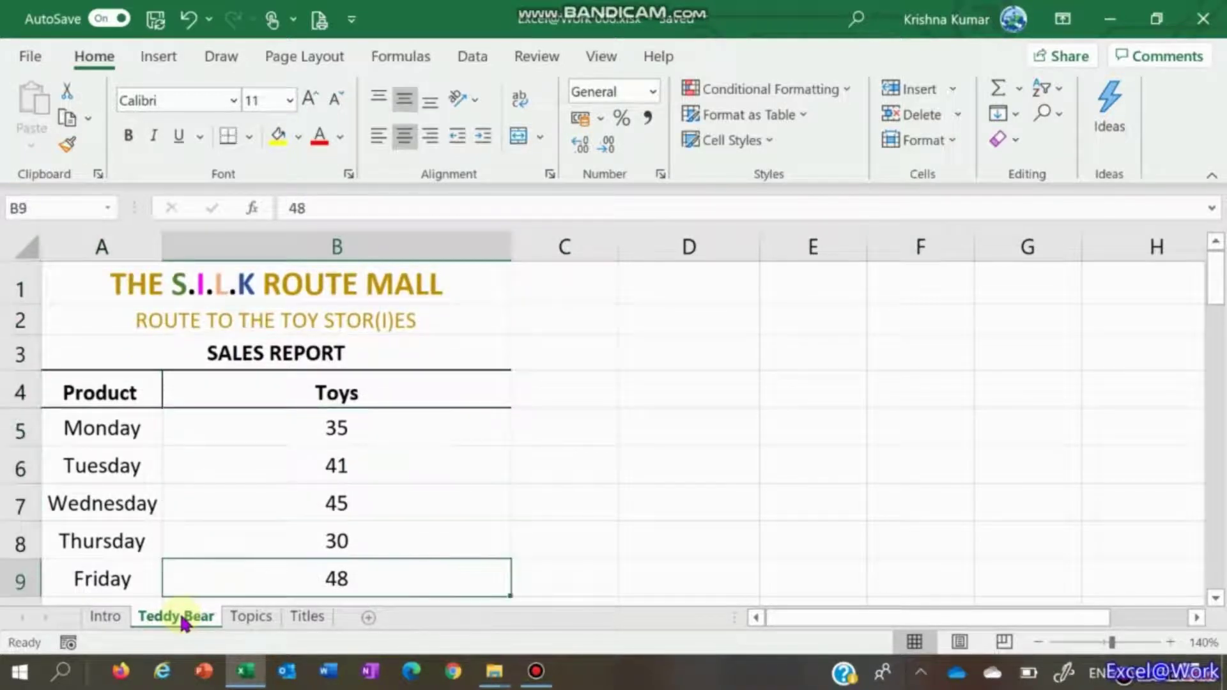
key(Up)
key(Up)
key(Up)
key(Up)
key(Up)
key(Up)
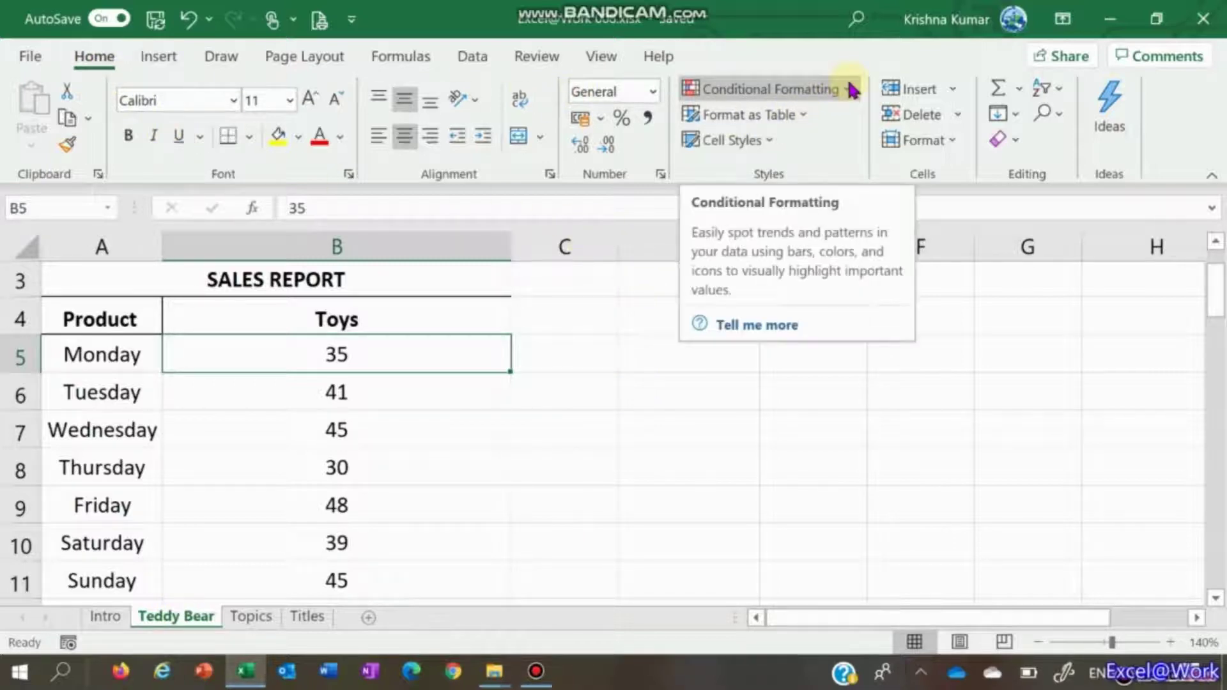
Select the Toys values B5:B11 and bring up Conditional Formatting's Highlight Cells Rules.
drag(339, 356, 345, 542)
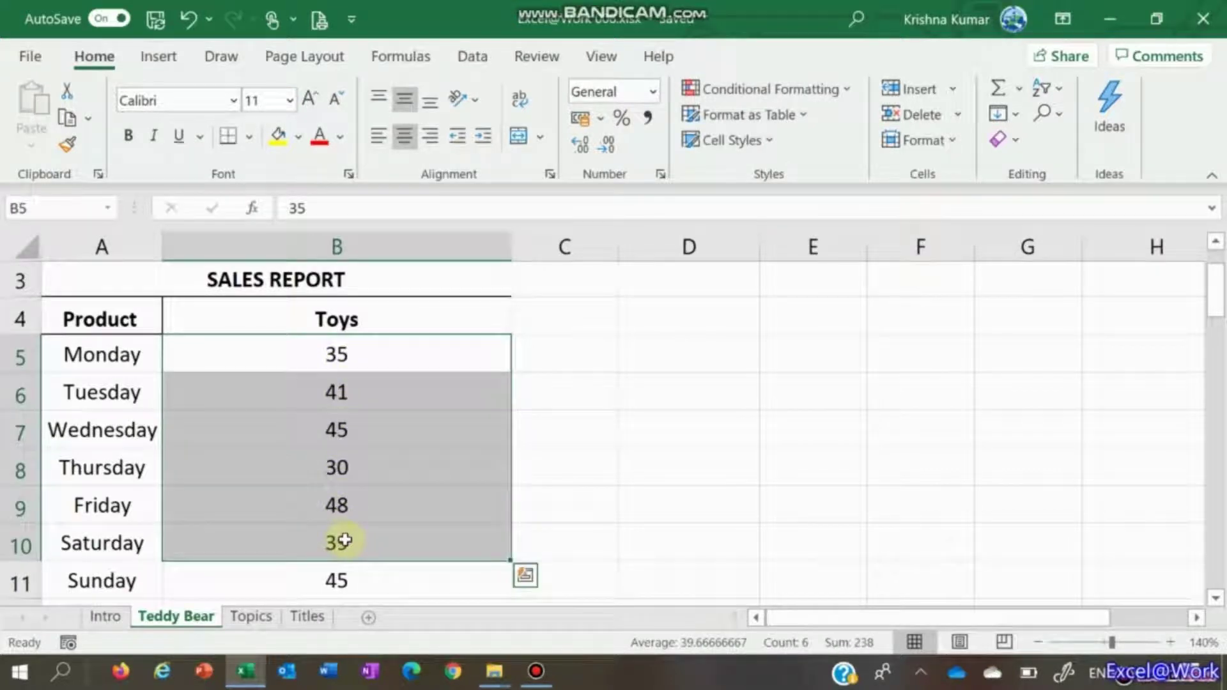
key(shift+Down)
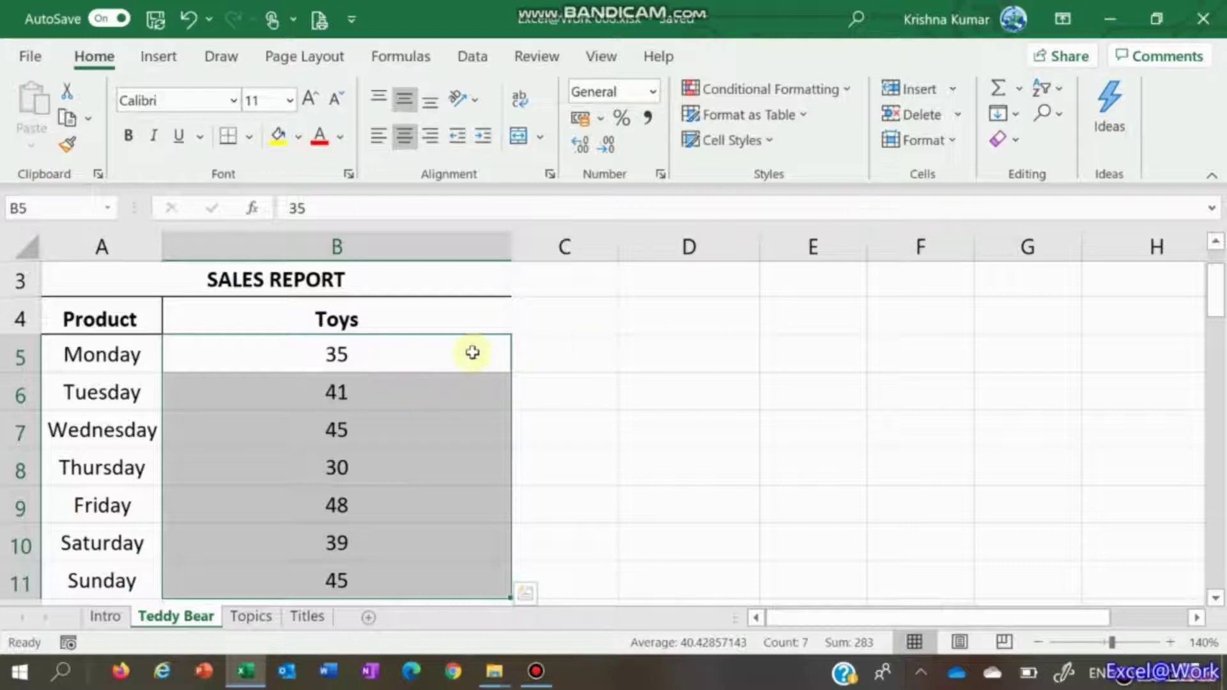
click(846, 93)
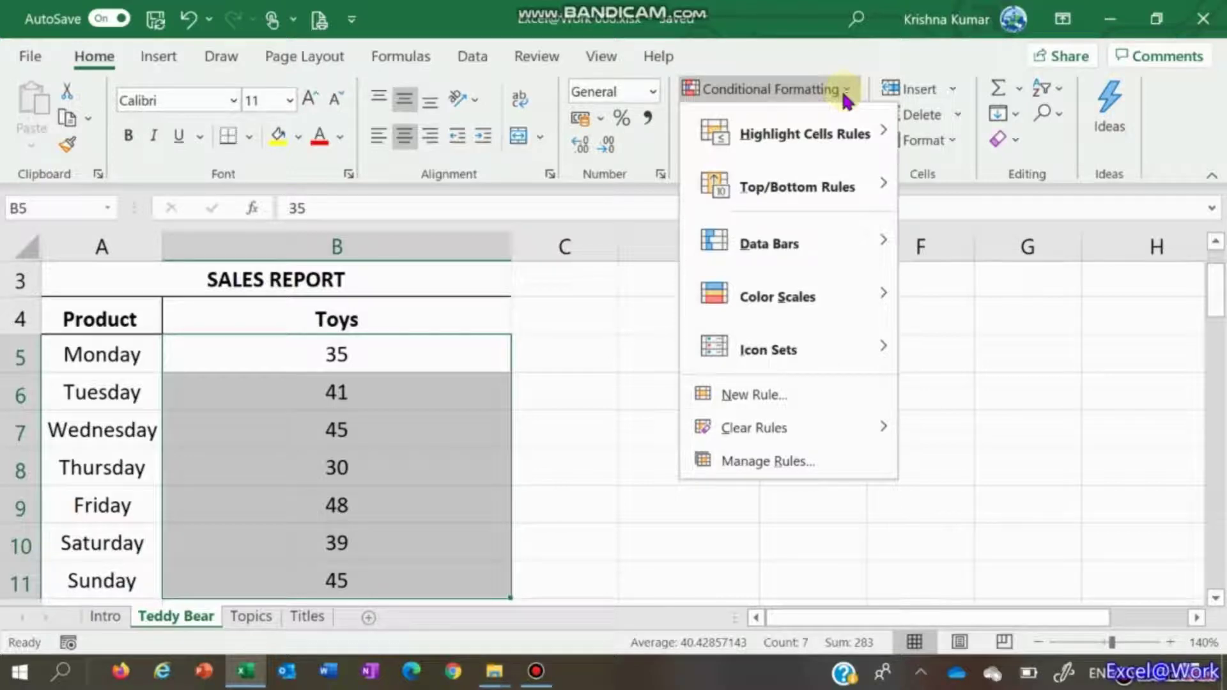
mouse_move(824, 145)
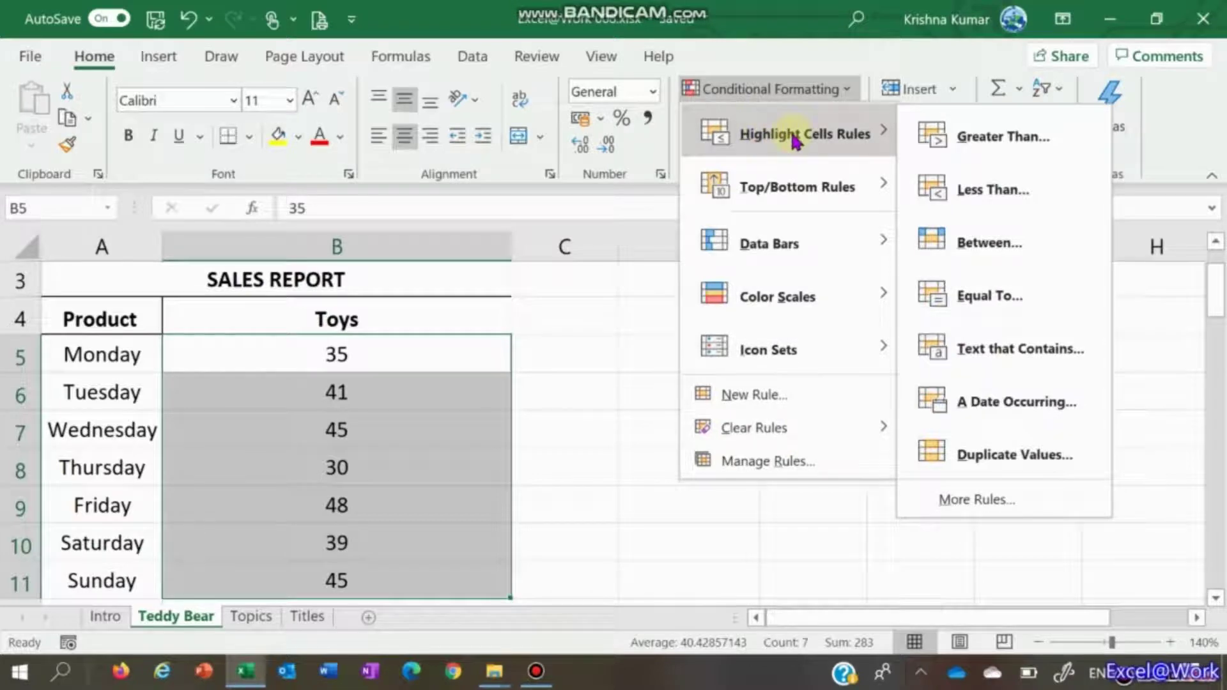
Add a Greater Than 40 rule with Green Fill with Dark Green Text to the Toys values.
click(941, 137)
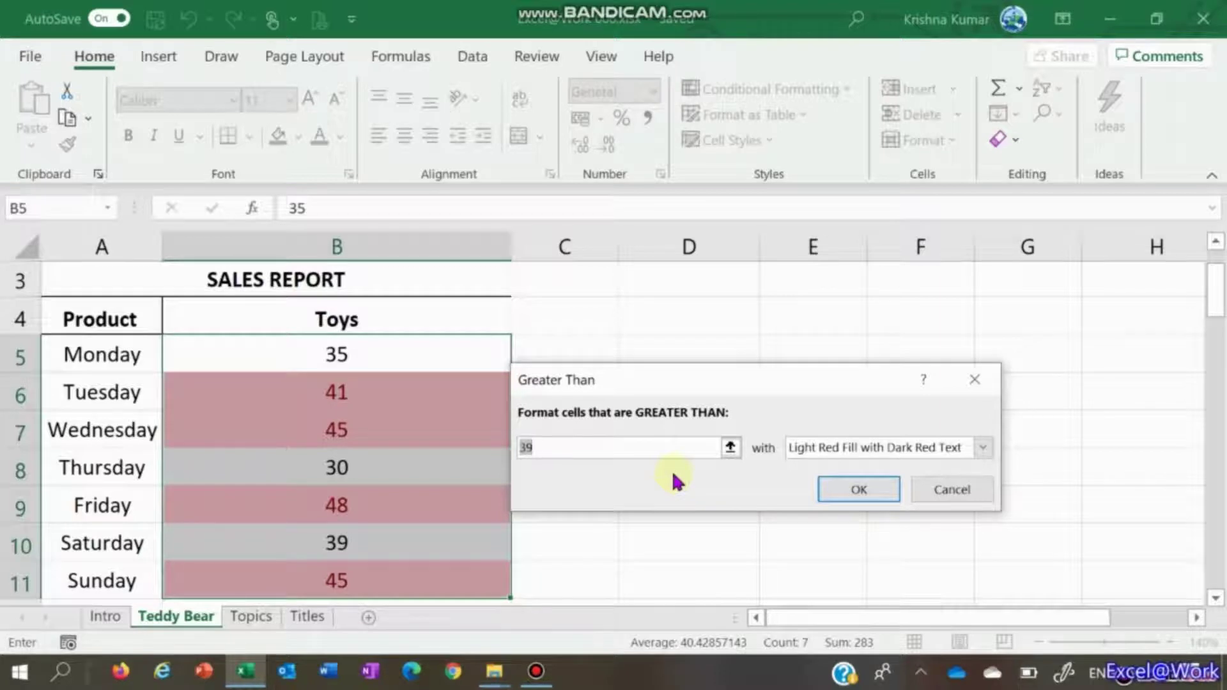
text(40)
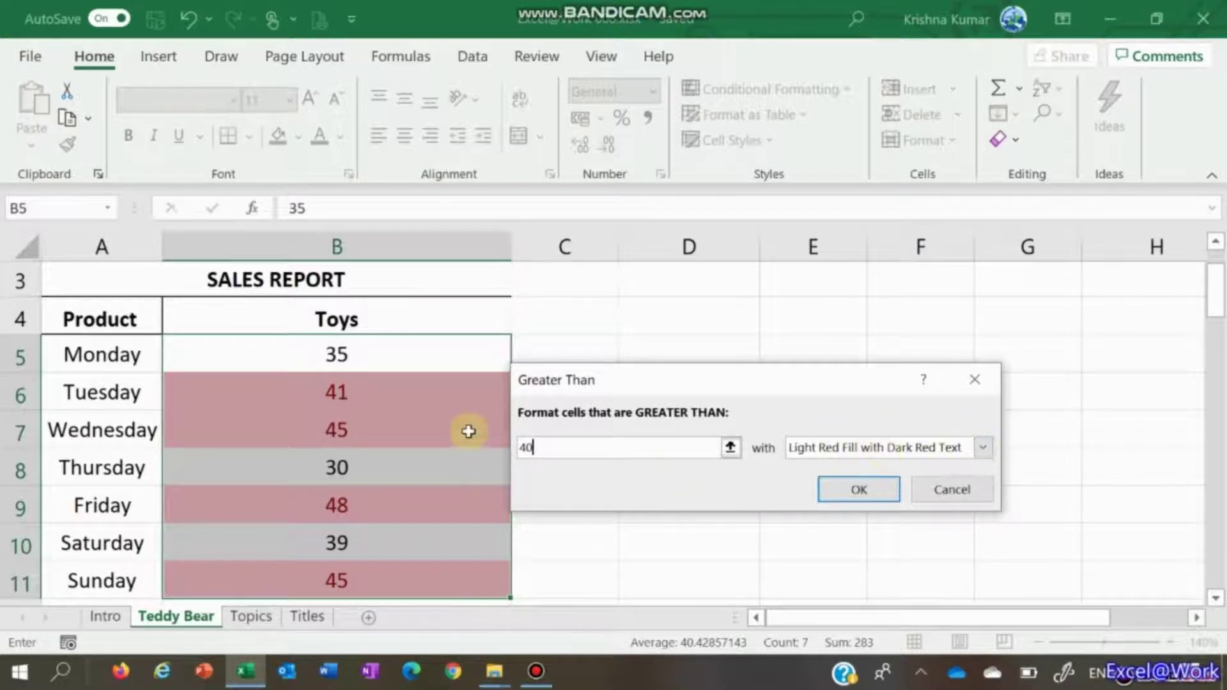
click(987, 448)
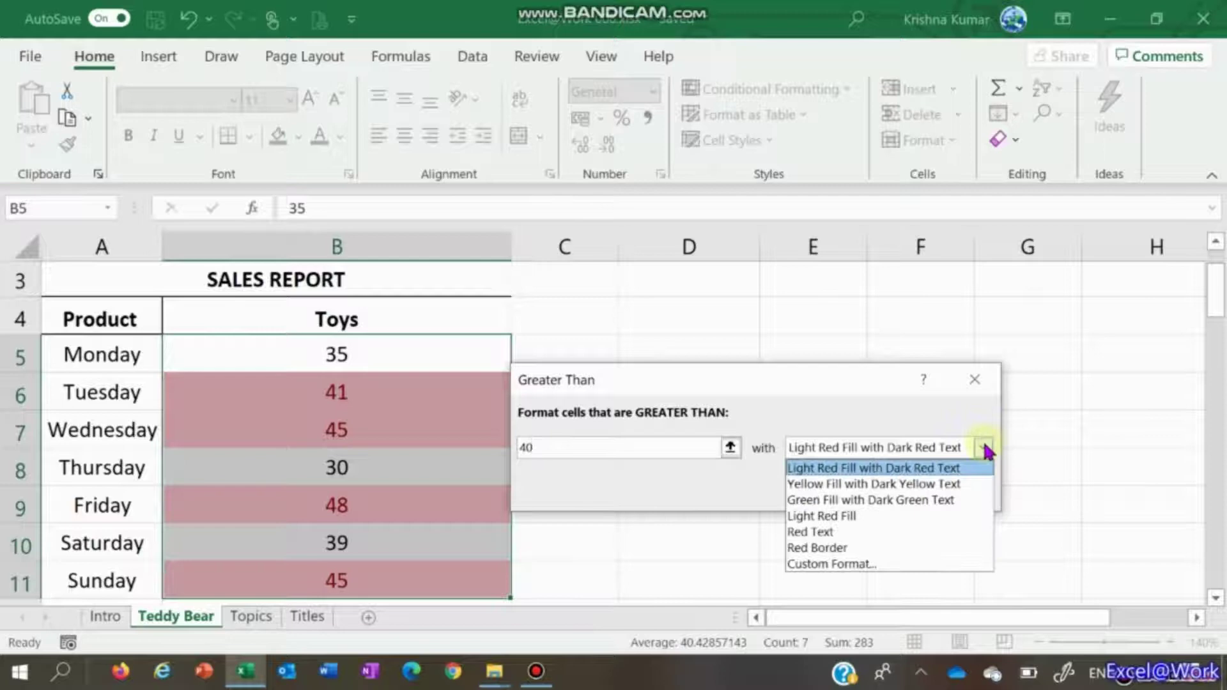
click(936, 501)
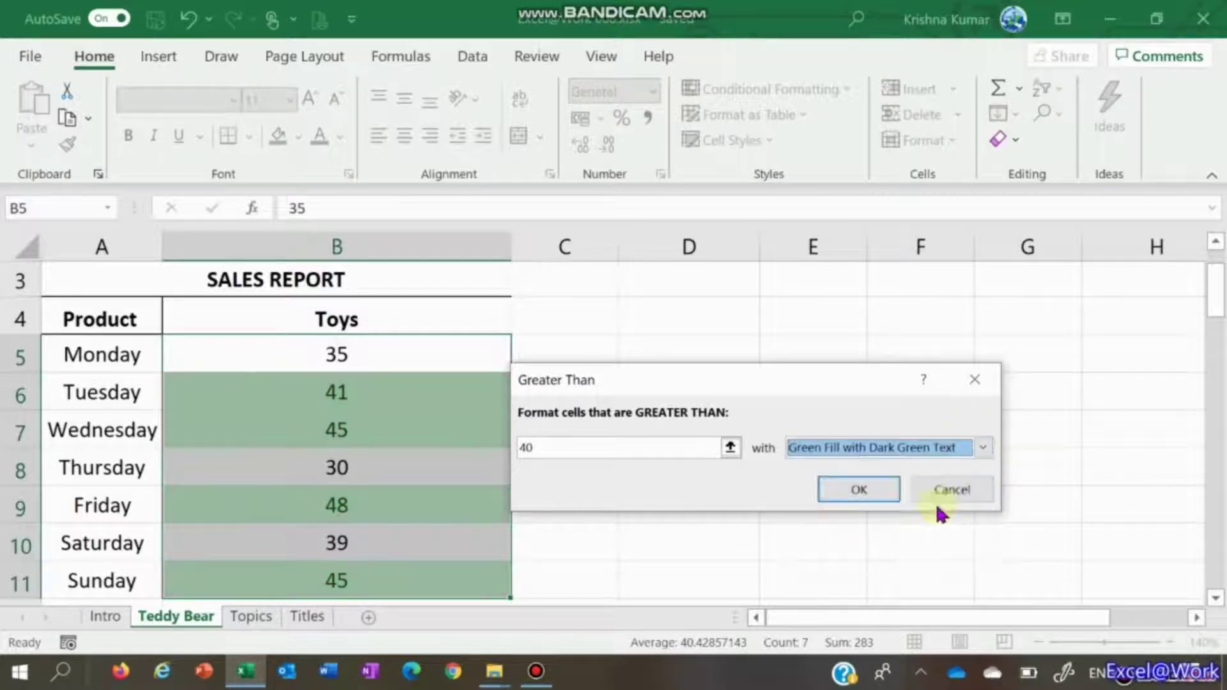
click(861, 492)
click(403, 457)
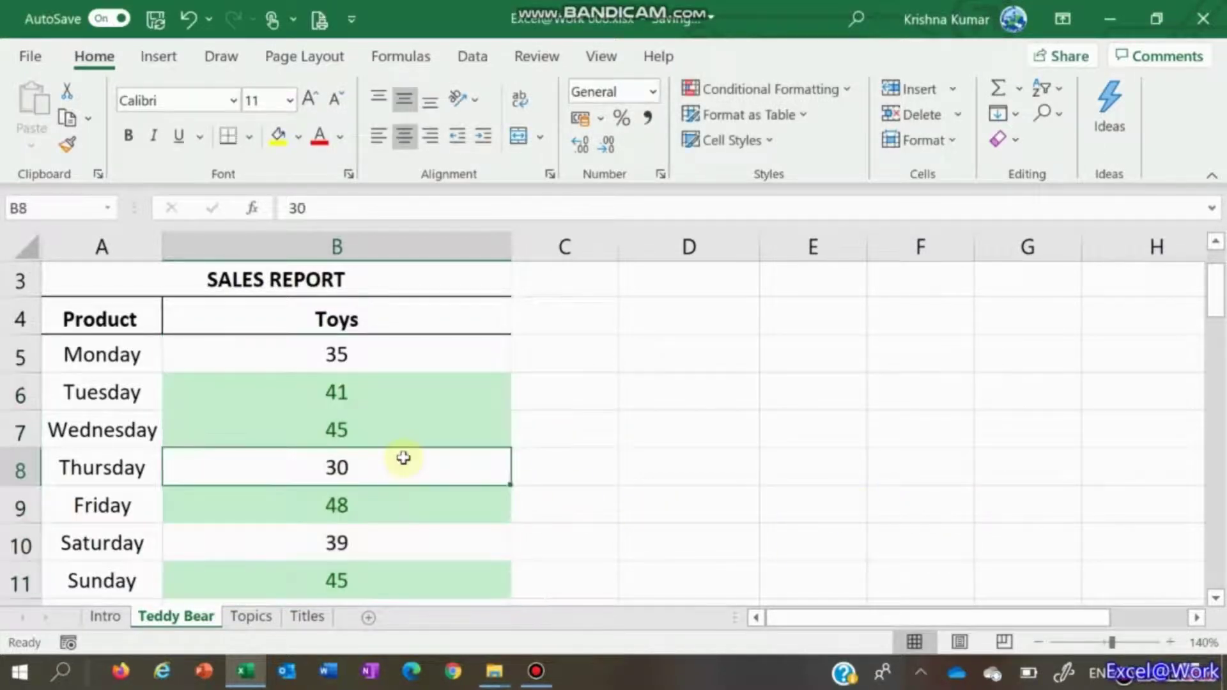
Change Saturday's Toys value to 41 and Wednesday's to 35.
key(Up)
key(Up)
key(Up)
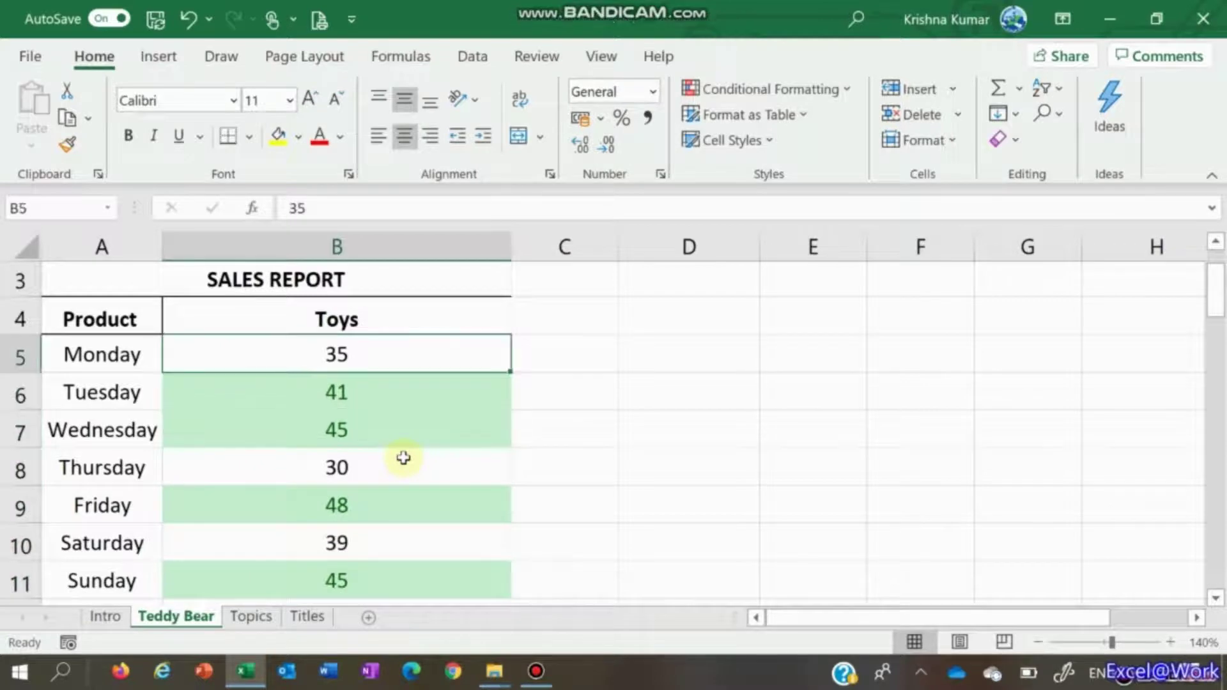
key(Down)
key(Down)
key(Down)
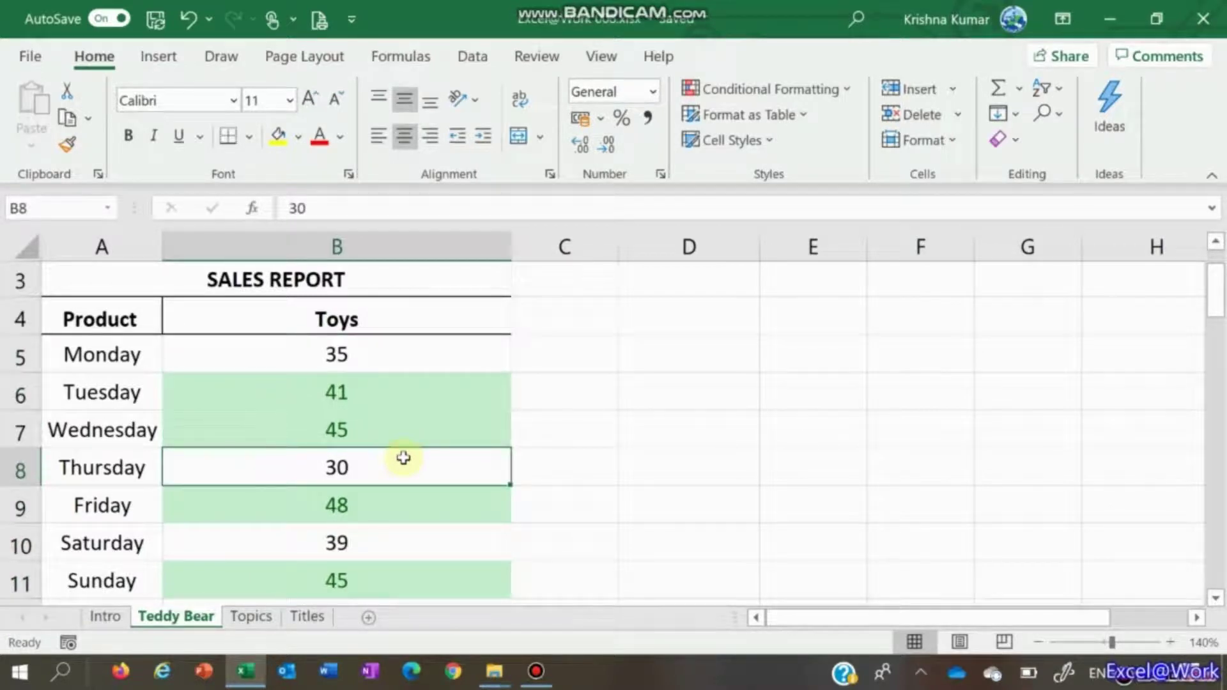
key(Down)
key(Down)
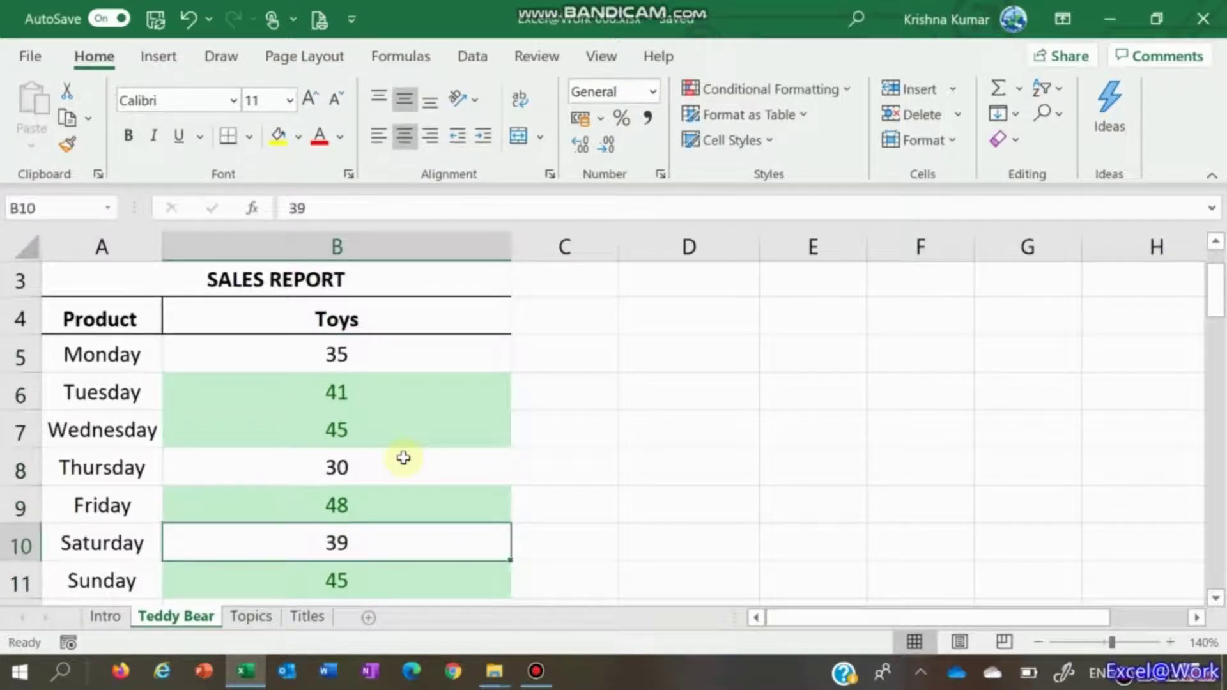
text(41)
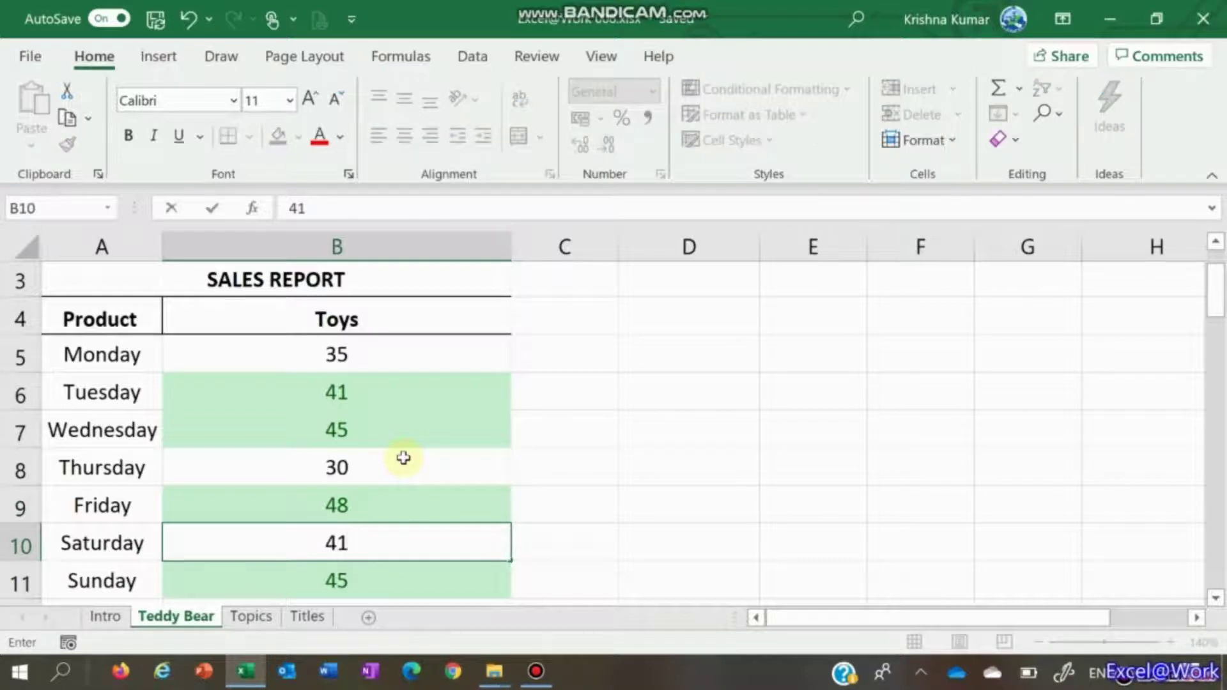
key(Return)
key(Up)
key(Up)
key(Up)
key(Up)
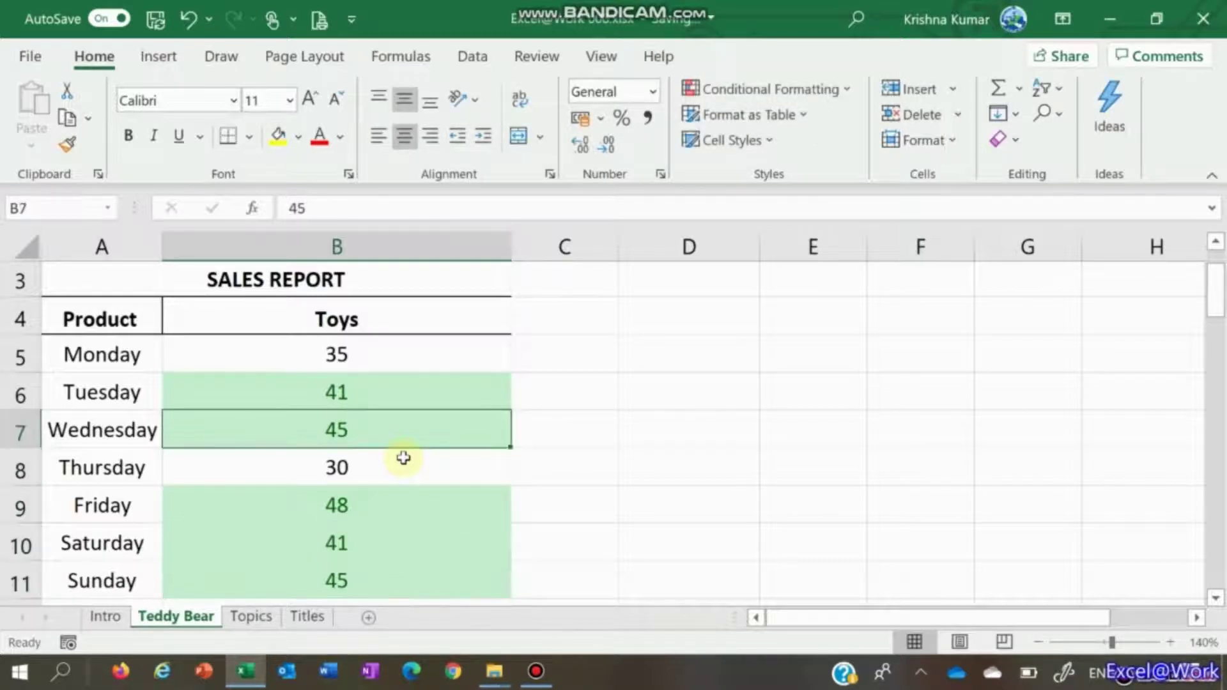
text(35)
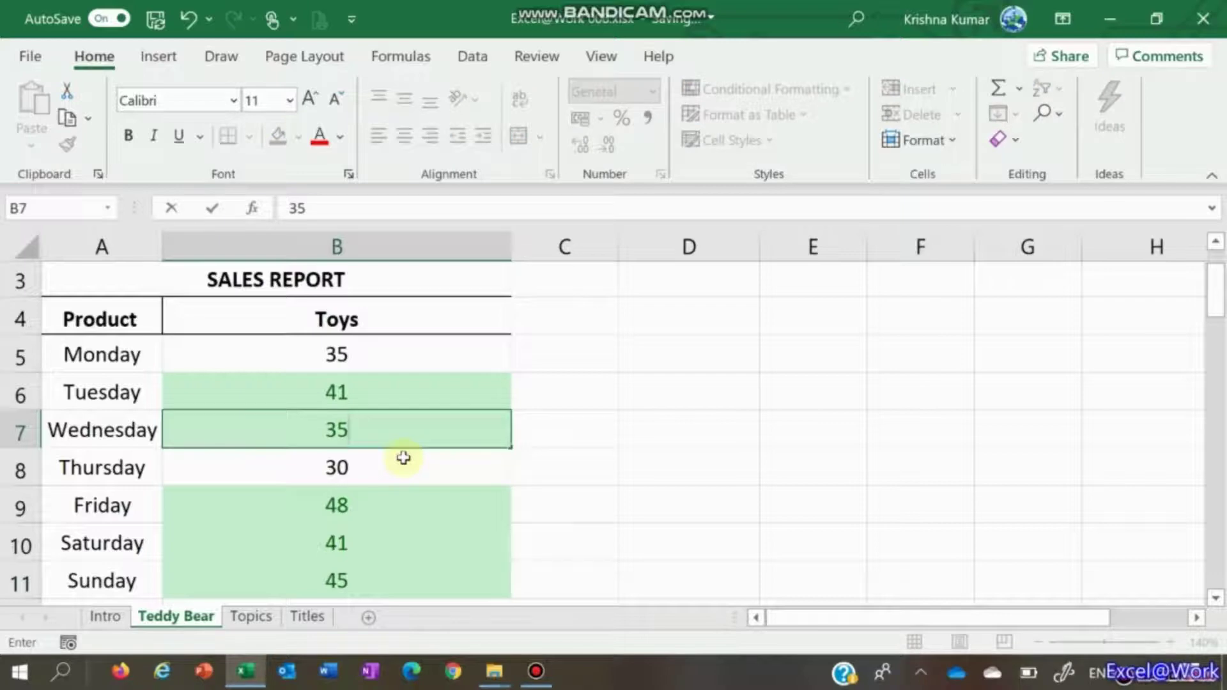
key(Return)
Reselect the Toys values B5:B11, Monday through Sunday.
key(Up)
key(Up)
key(Up)
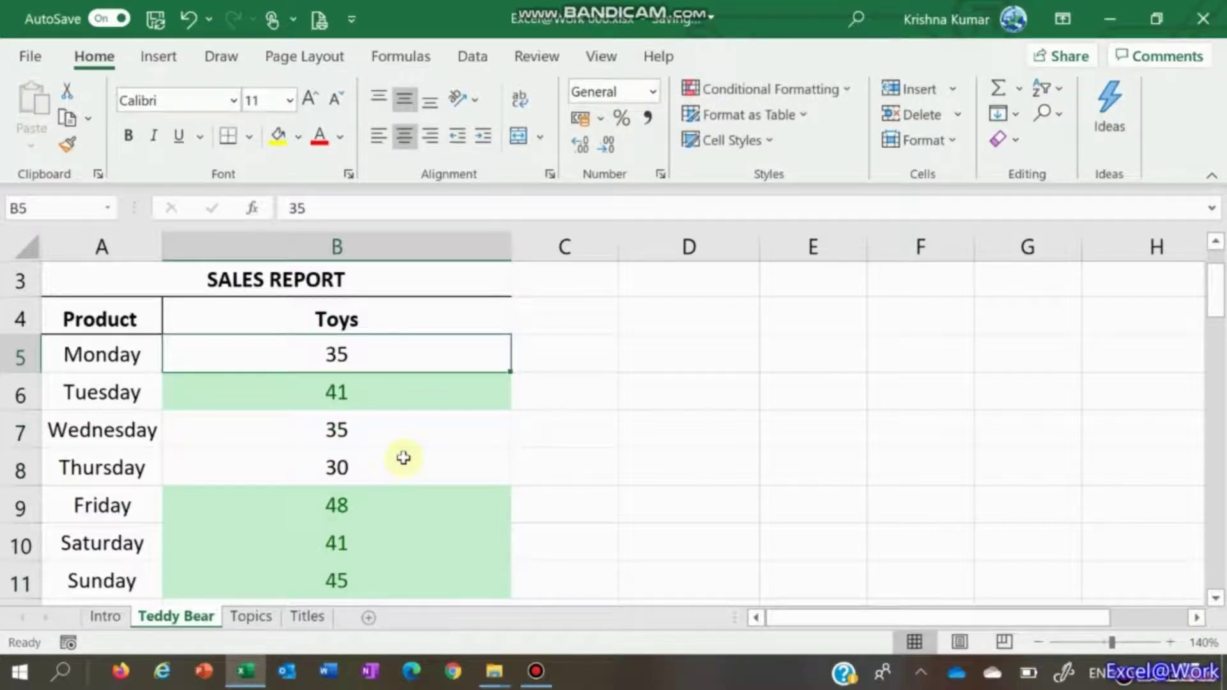
key(Down)
key(Up)
key(Left)
key(Right)
key(shift+Down)
key(shift+Down)
key(shift+Down)
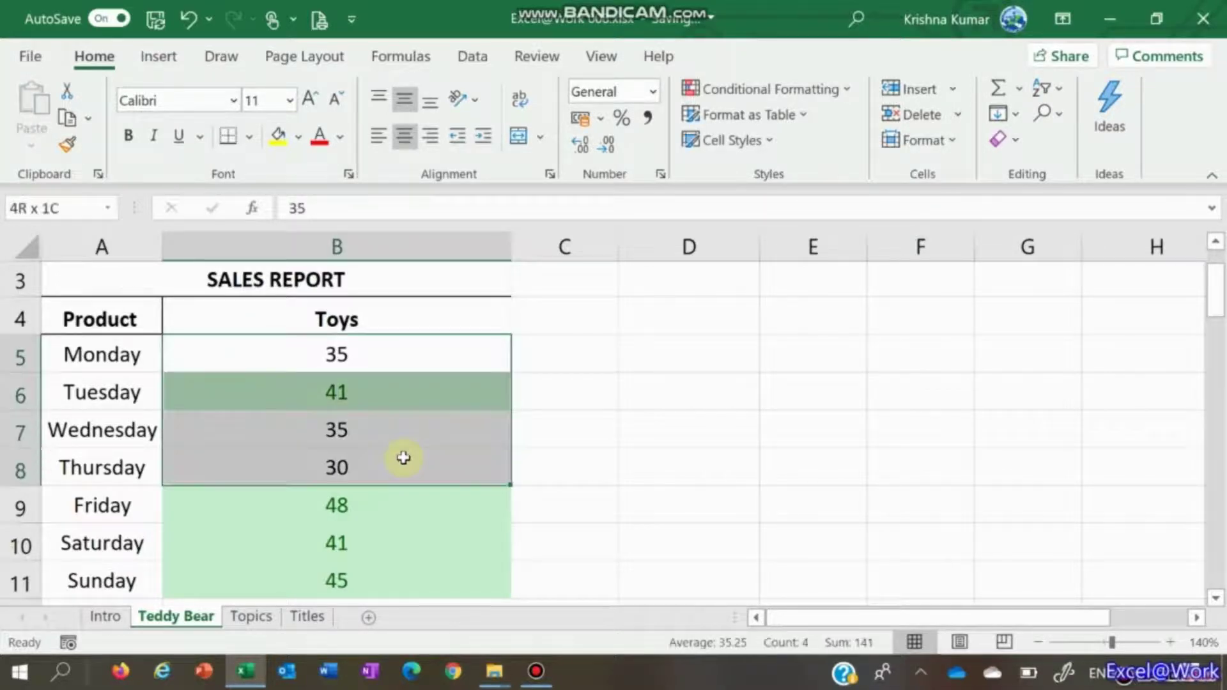
key(shift+Down)
key(shift+Down)
key(shift+Down)
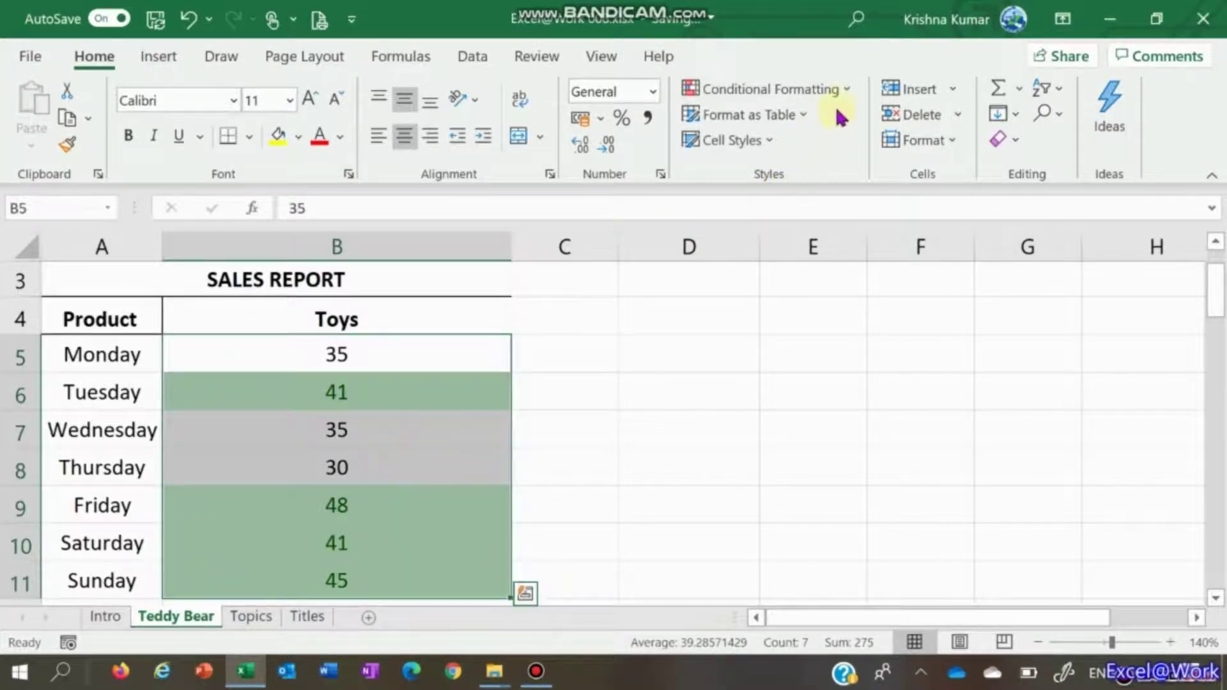
Add a Less Than 40 rule with Light Red Fill with Dark Red Text to the Toys values.
click(845, 93)
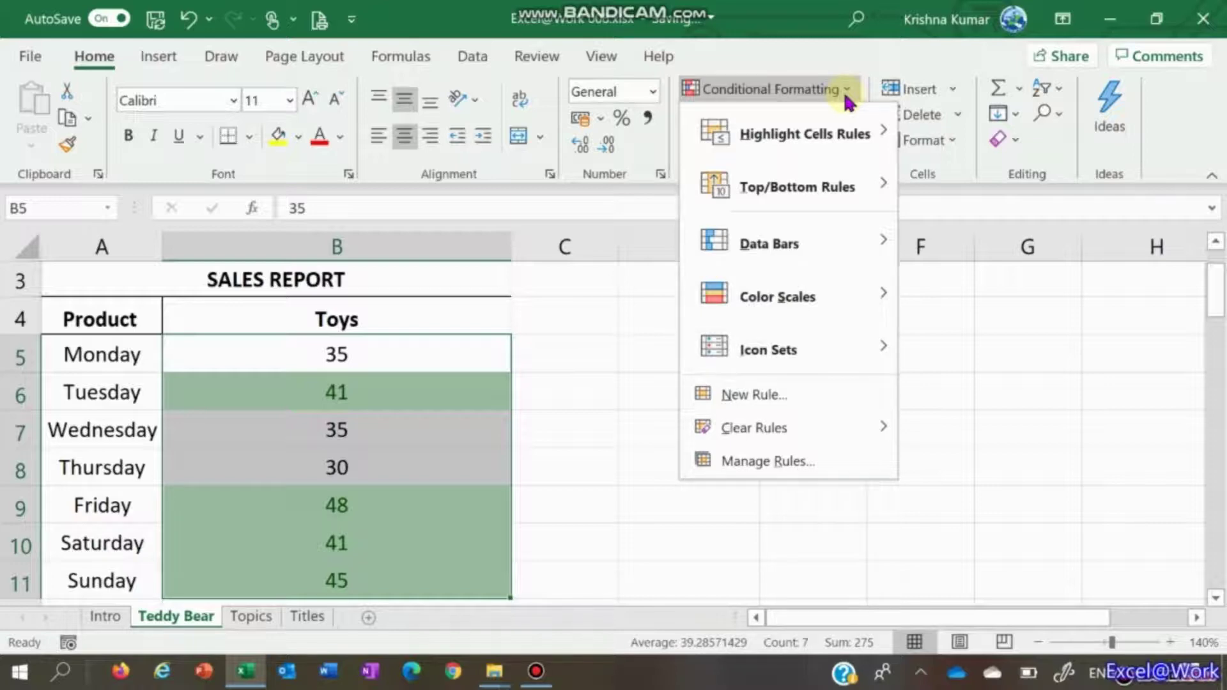
mouse_move(853, 130)
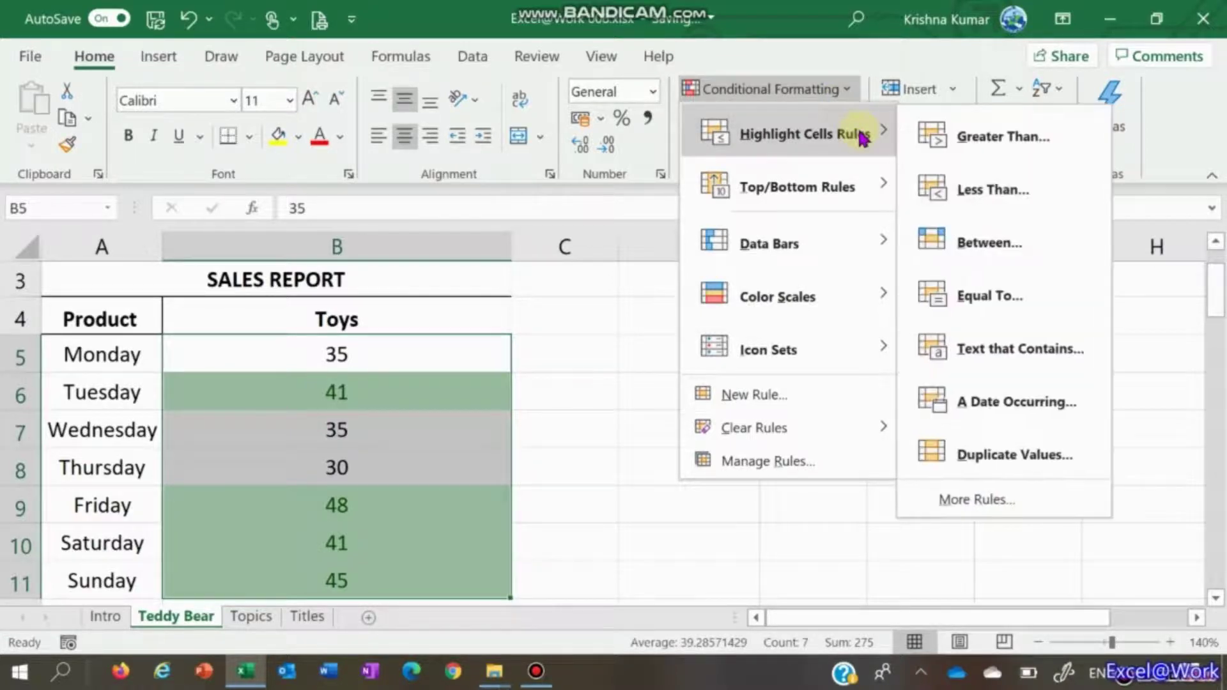
click(982, 180)
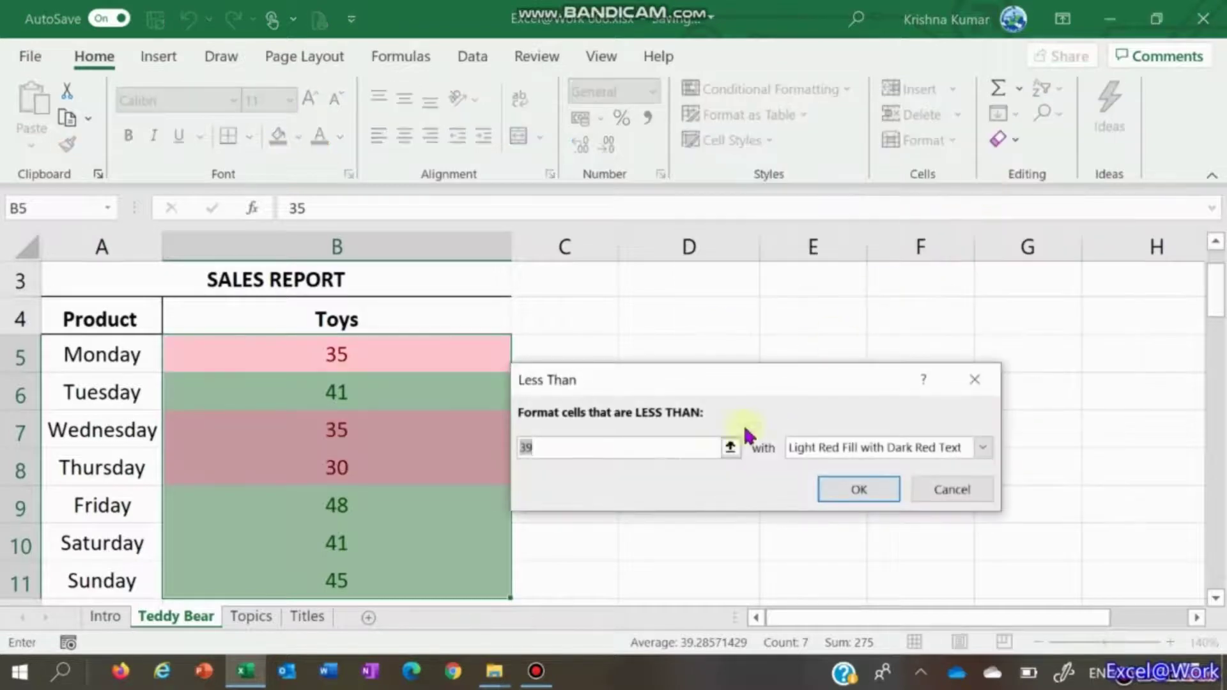
text(4)
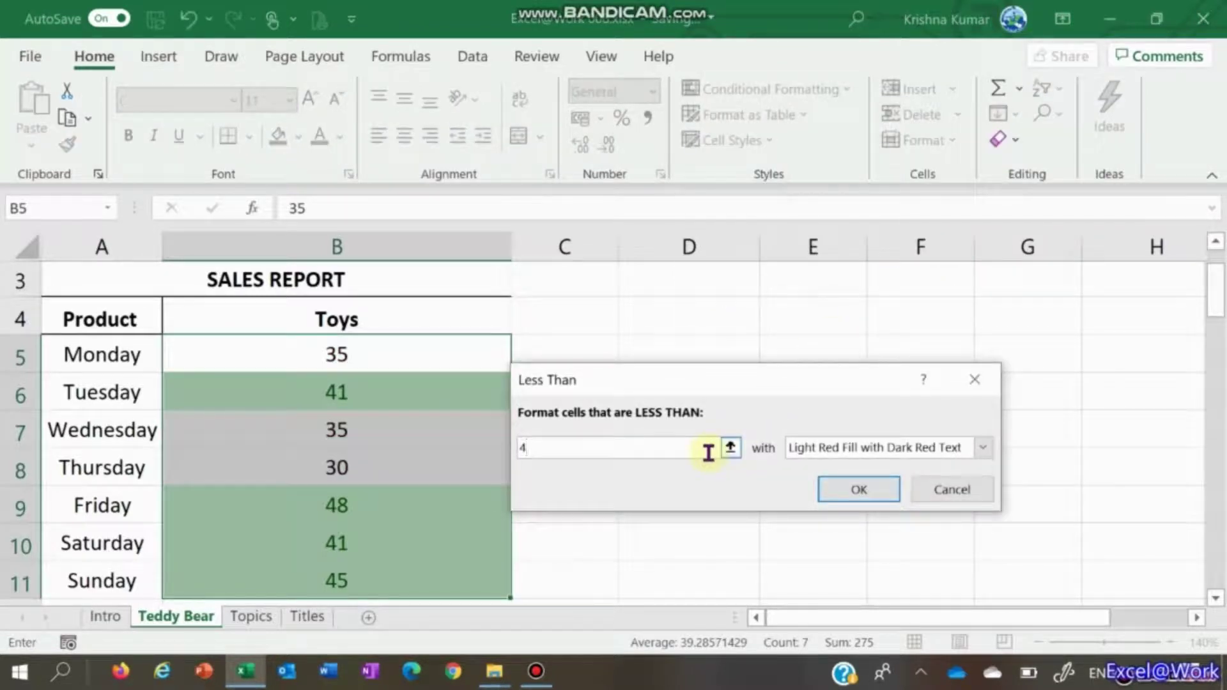
text(0)
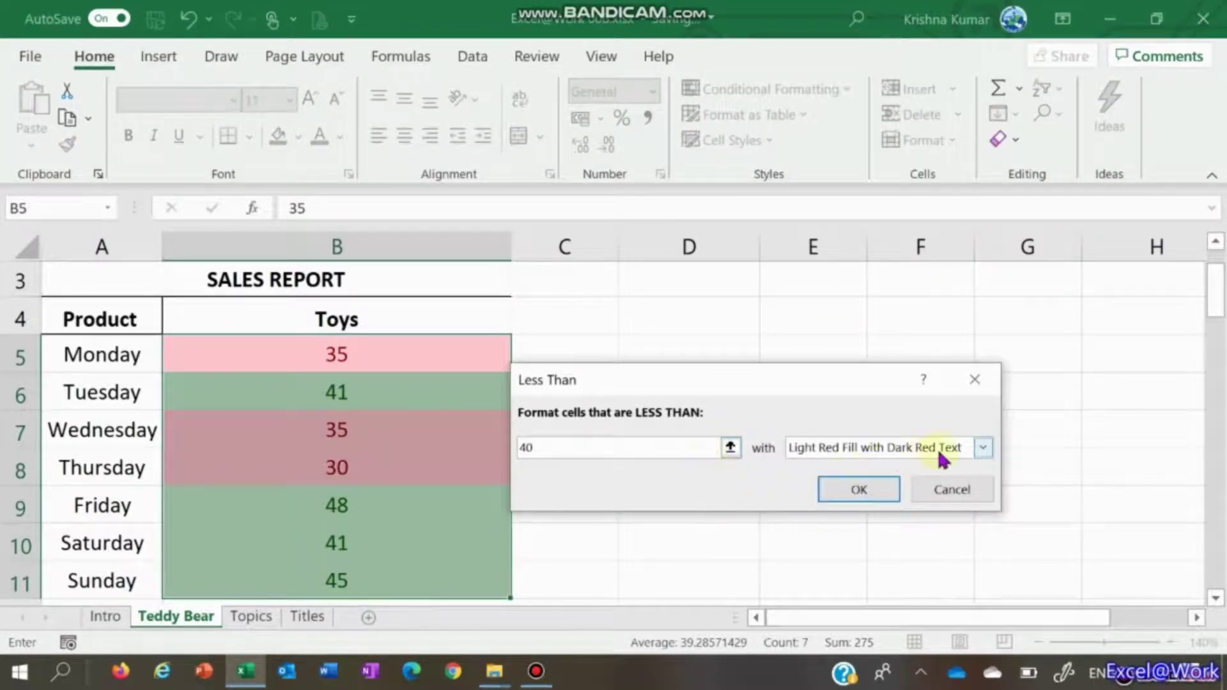
click(860, 490)
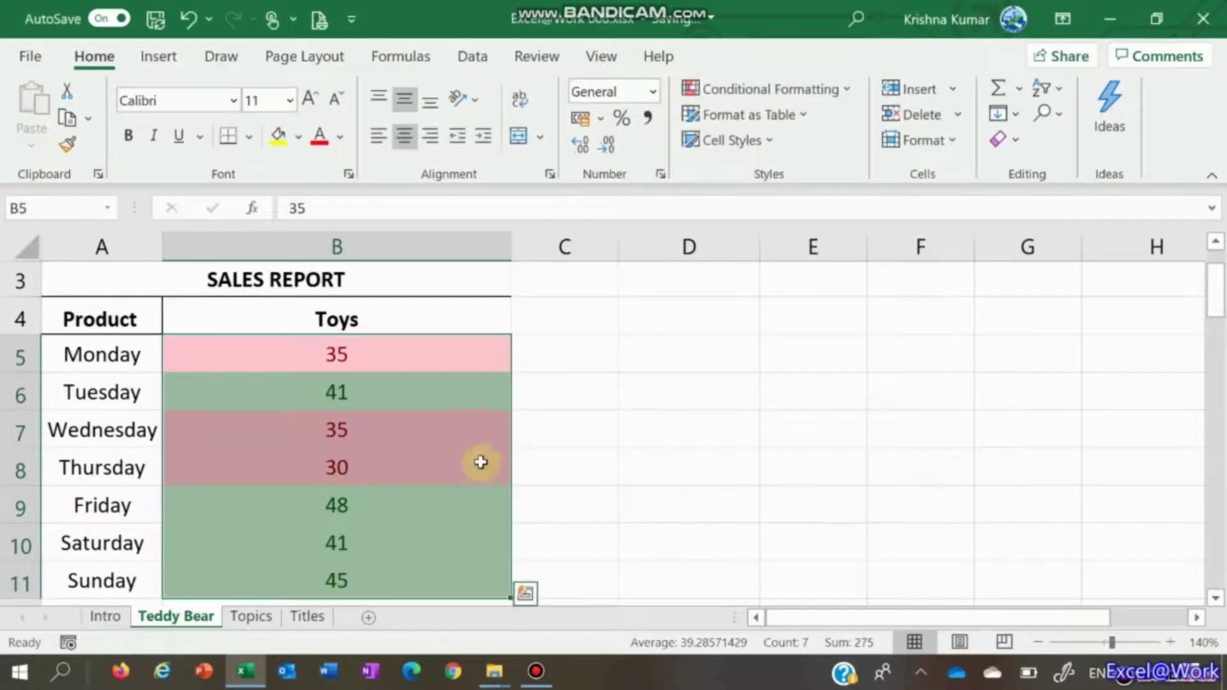
Enter 40 as Thursday's Toys value in B8.
click(471, 441)
key(Up)
key(Up)
key(Down)
key(Down)
key(Down)
key(Down)
key(Up)
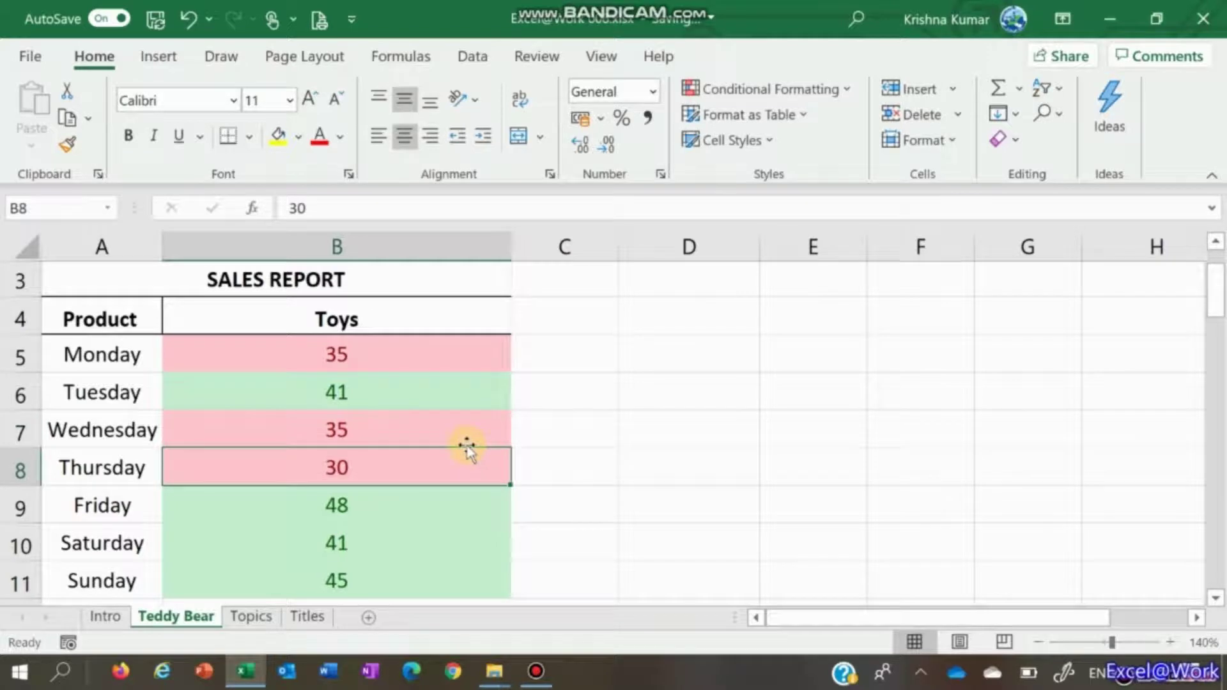
text(40)
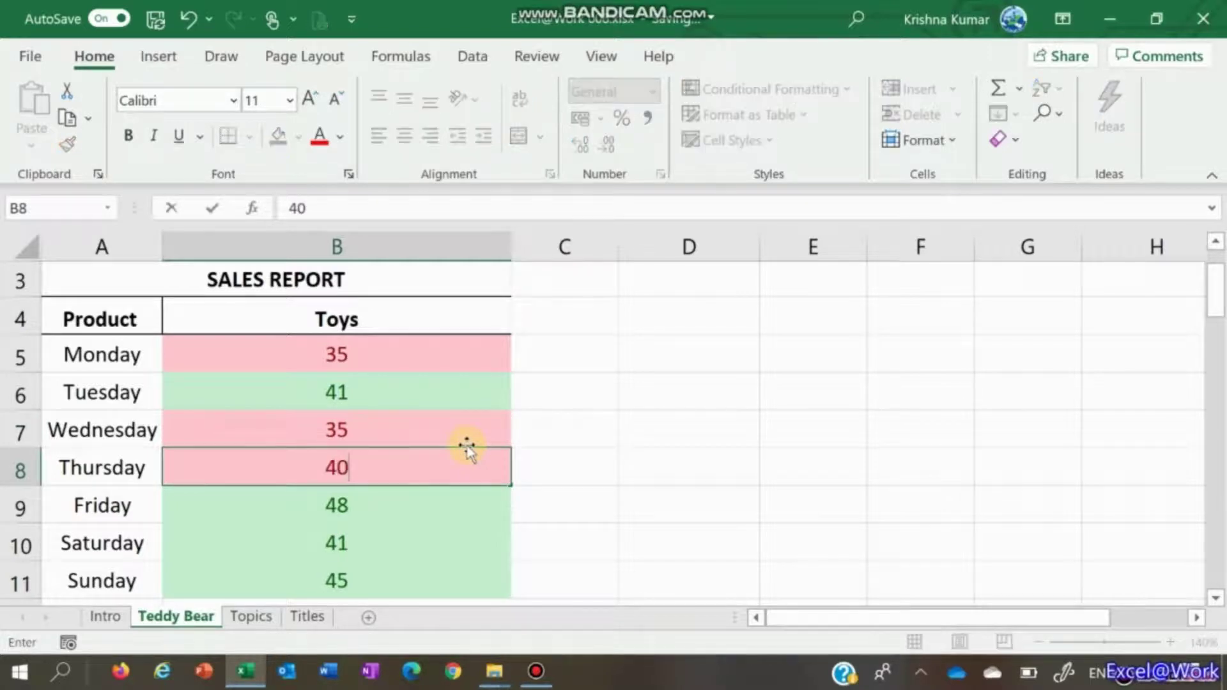
key(Return)
Reselect the Toys values B5:B11, Monday through Sunday.
key(Up)
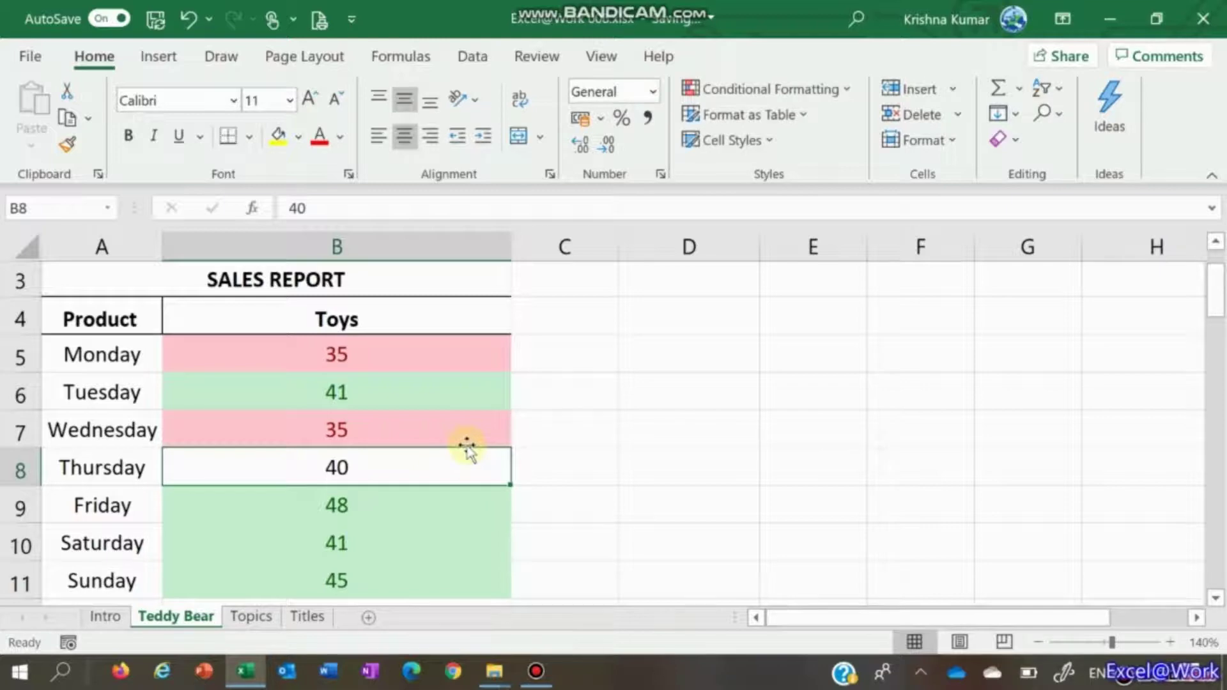
key(Up)
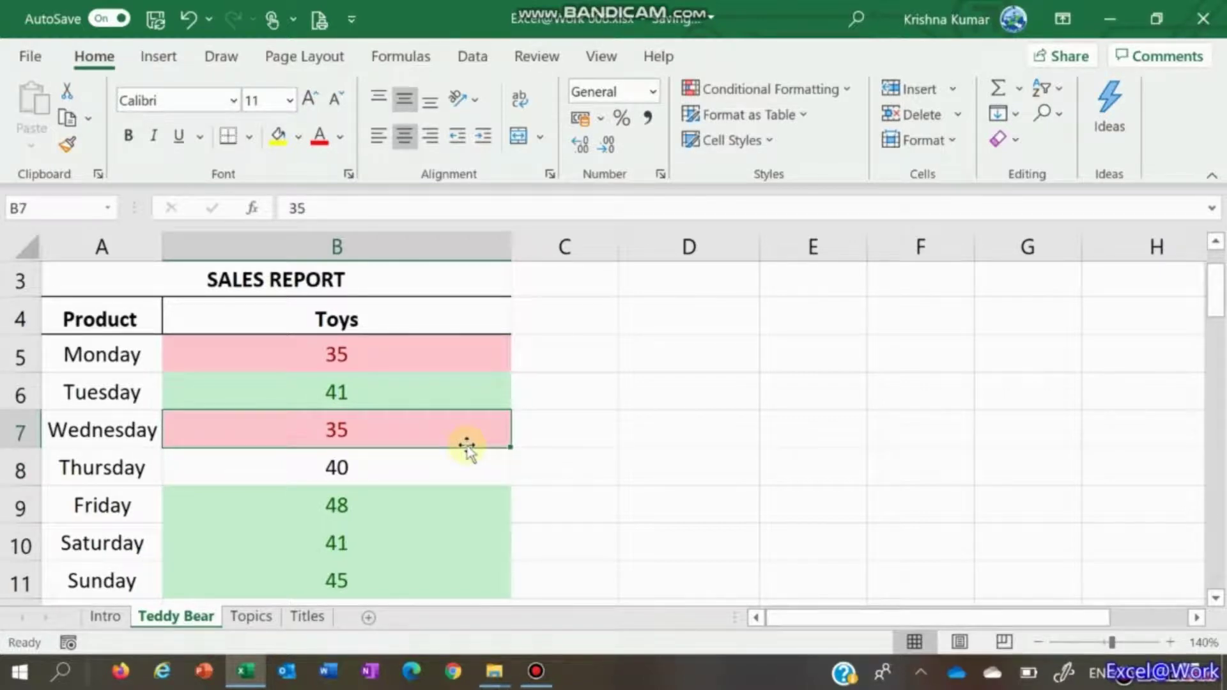
key(Up)
key(Down)
key(Down)
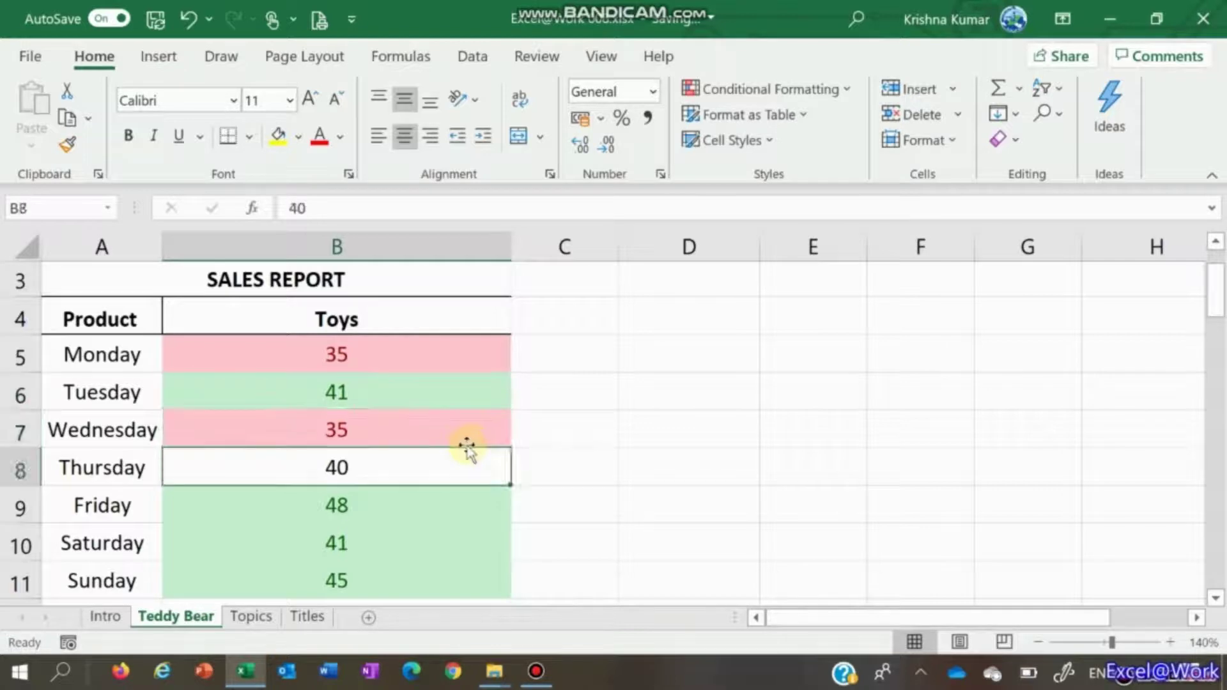
key(Up)
key(Up)
key(Up)
key(shift+Down)
key(shift+Down)
key(shift+Down)
key(shift+Down)
key(shift+Down)
key(shift+Down)
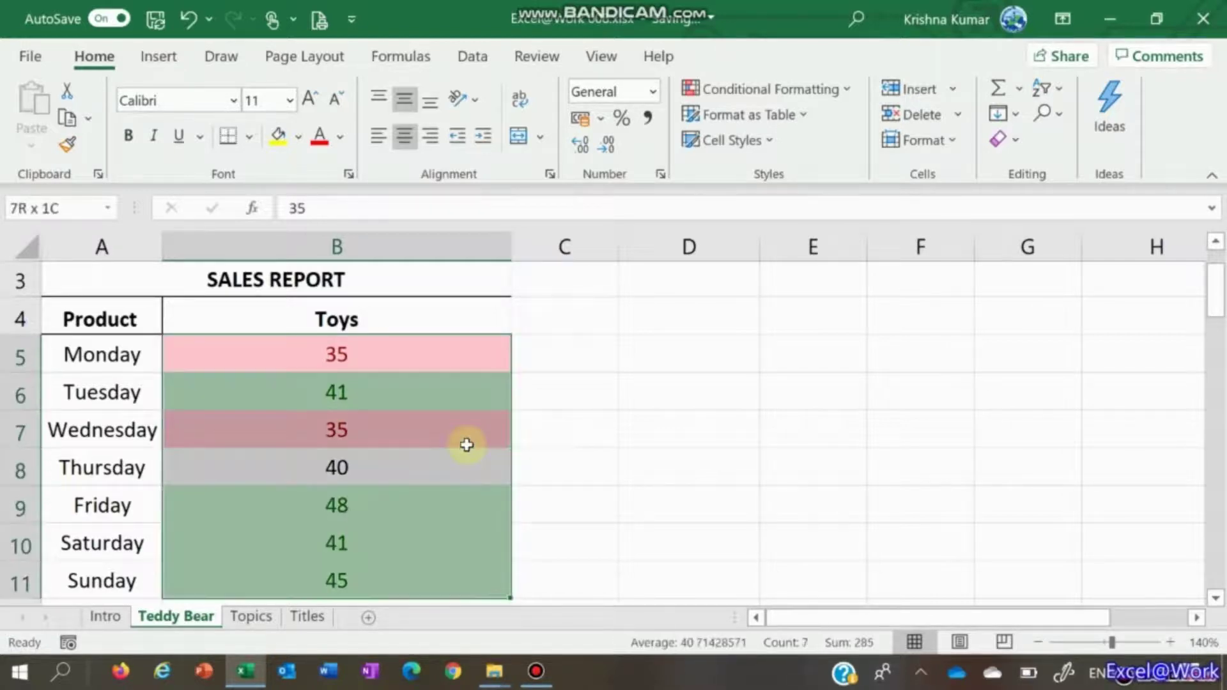
Start a Top/Bottom rule covering the top 20% of the Toys values.
click(849, 95)
mouse_move(851, 140)
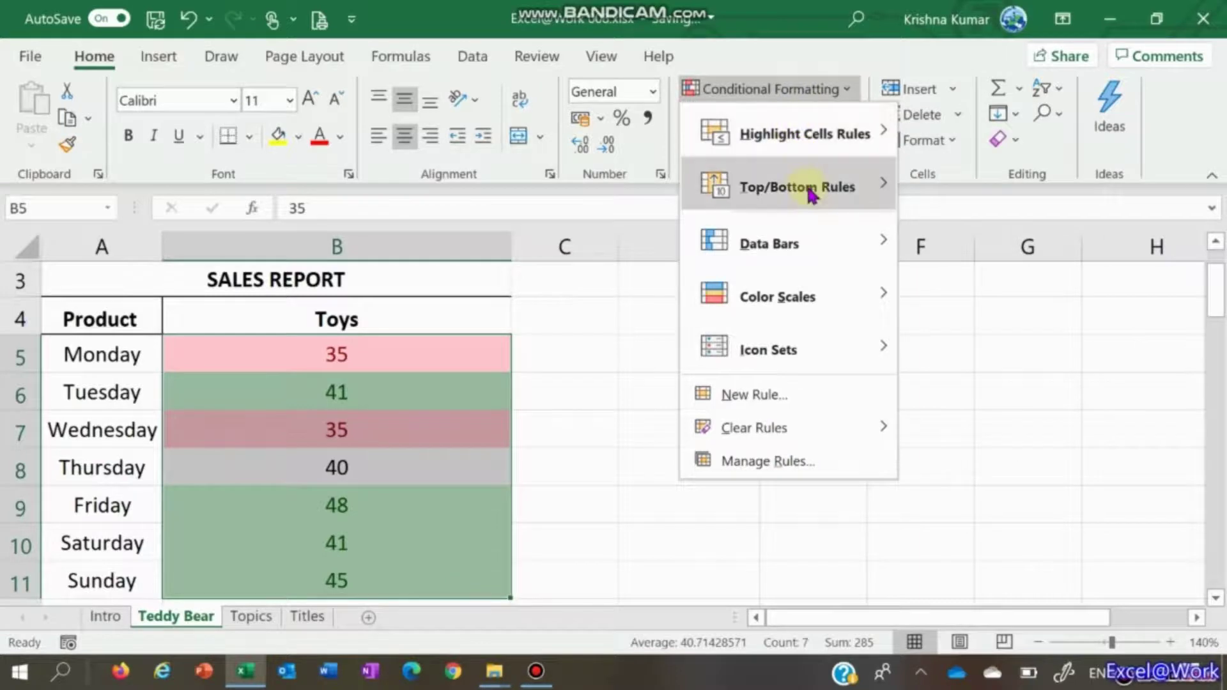
mouse_move(810, 194)
mouse_move(865, 192)
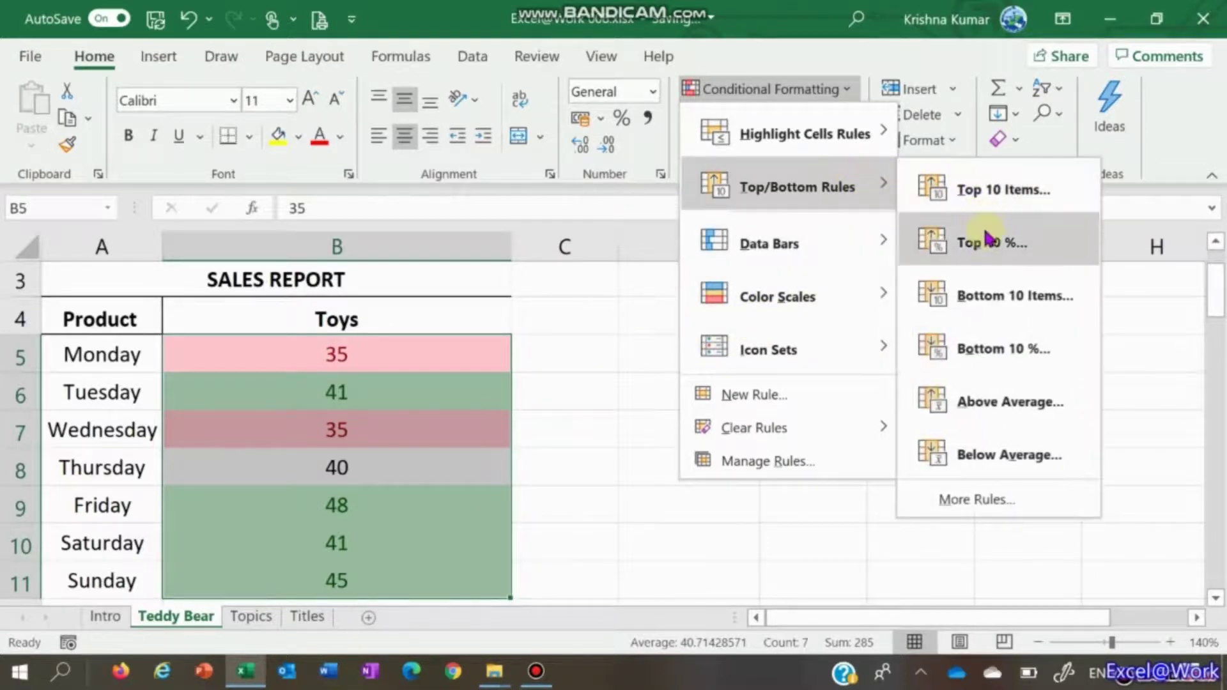
click(991, 243)
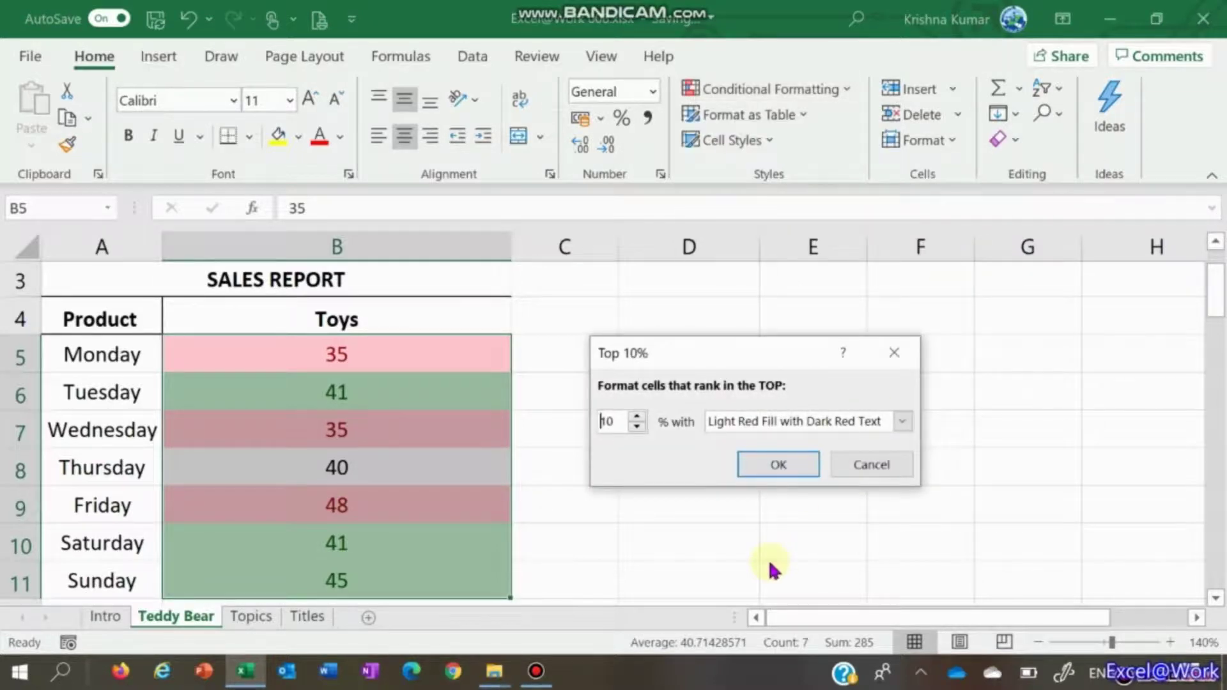
click(636, 417)
click(637, 417)
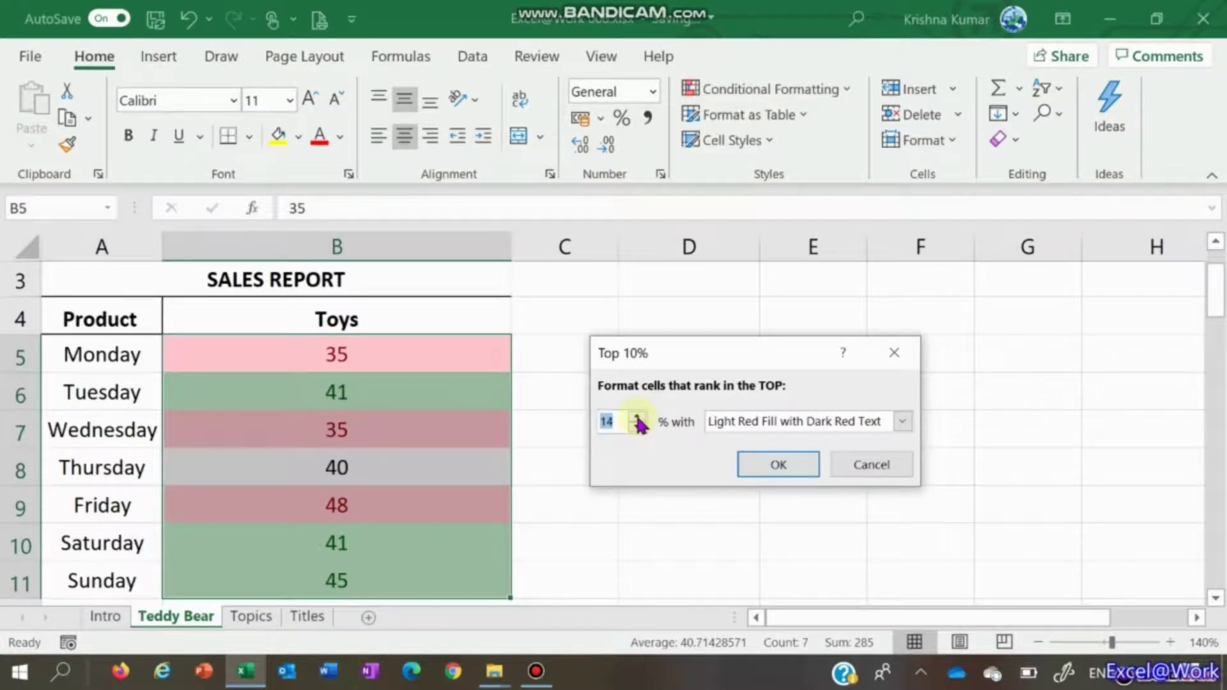
click(637, 418)
click(637, 417)
Give the top 20% Yellow Fill with Dark Yellow Text, then reselect B5:B11.
click(898, 424)
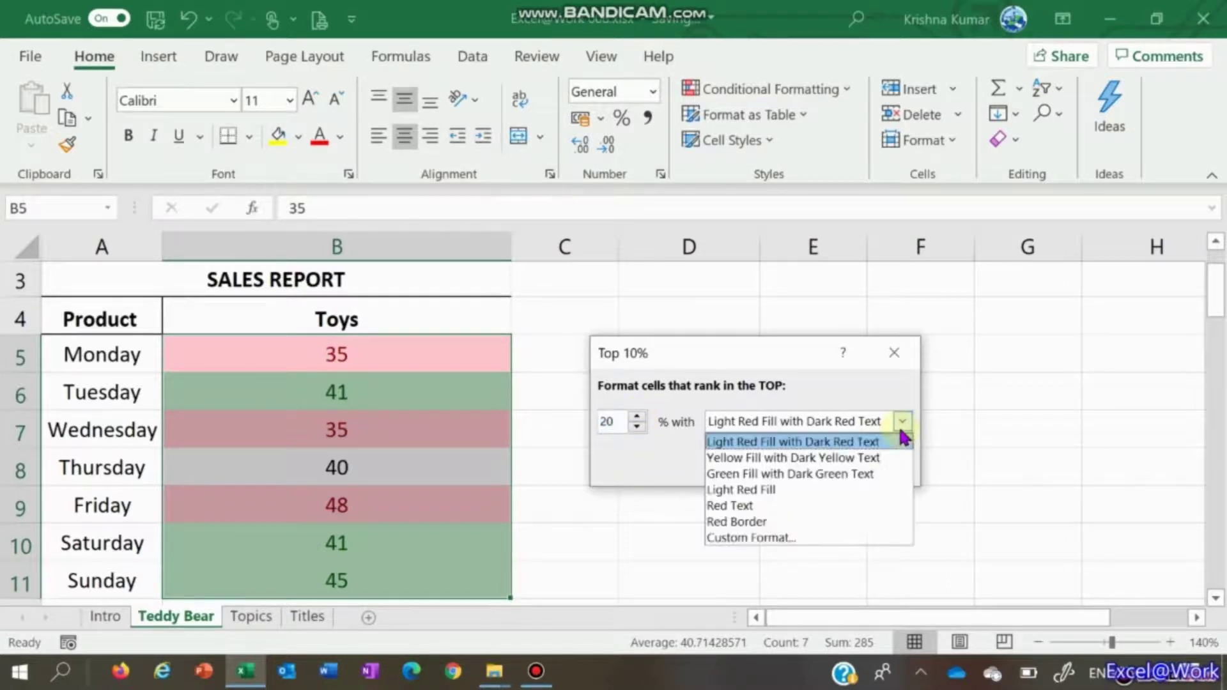
click(816, 458)
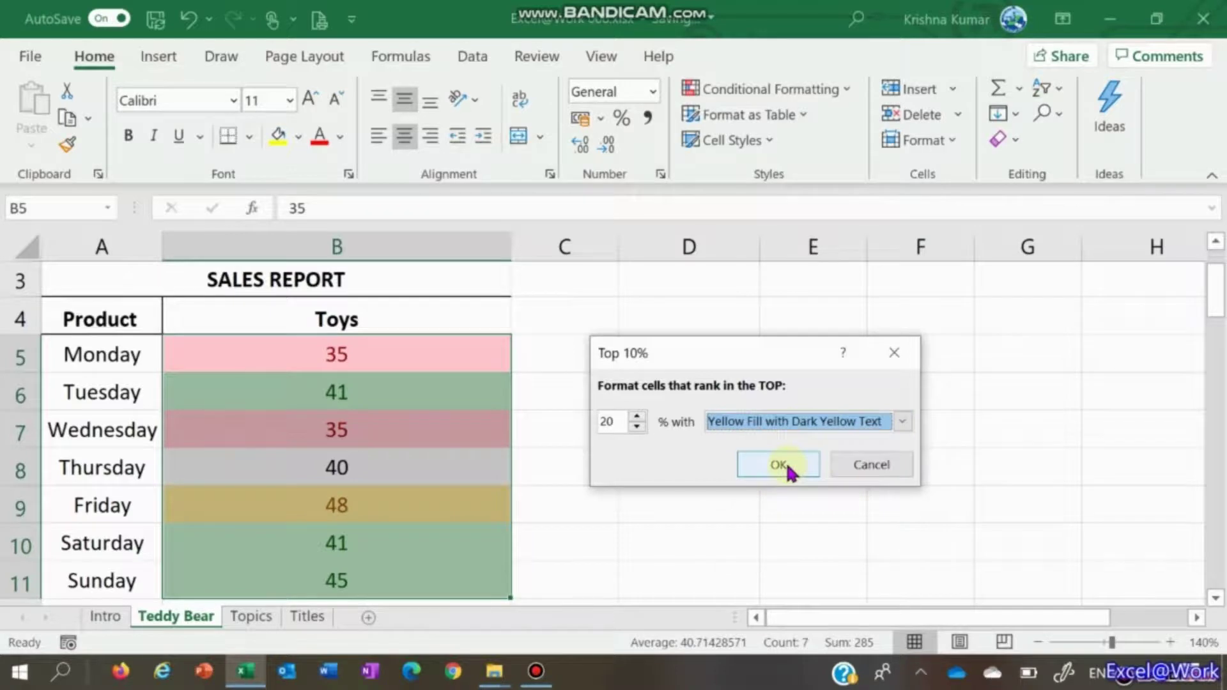
click(789, 472)
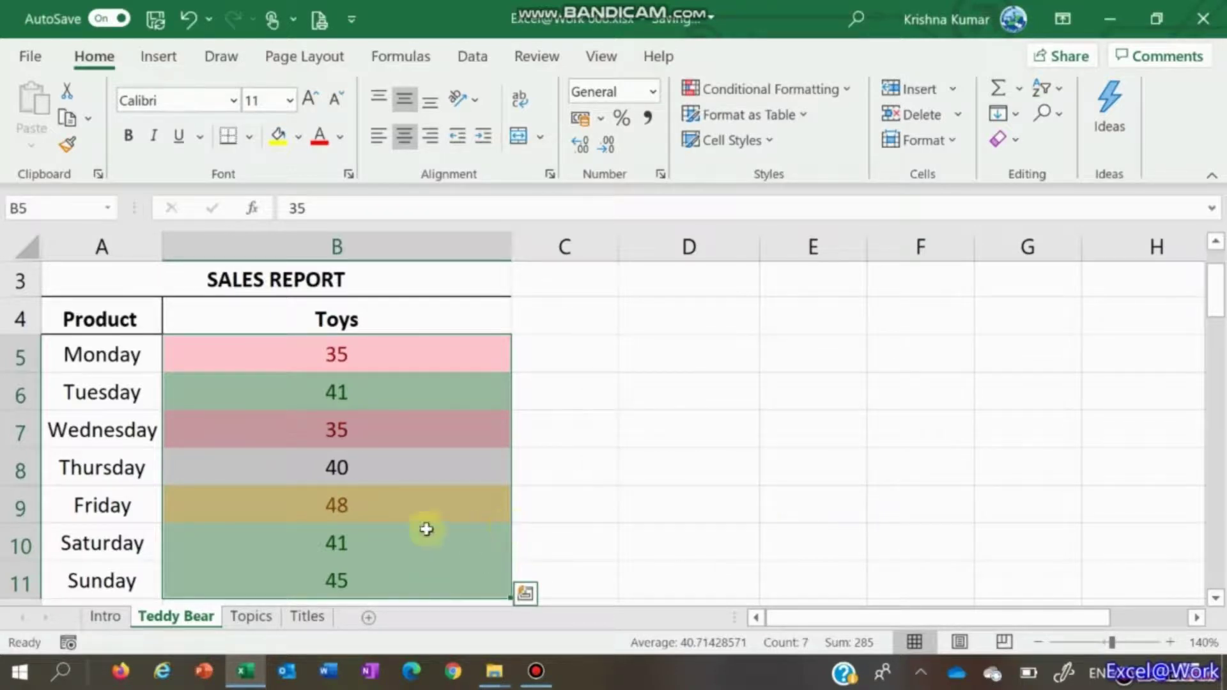
click(363, 500)
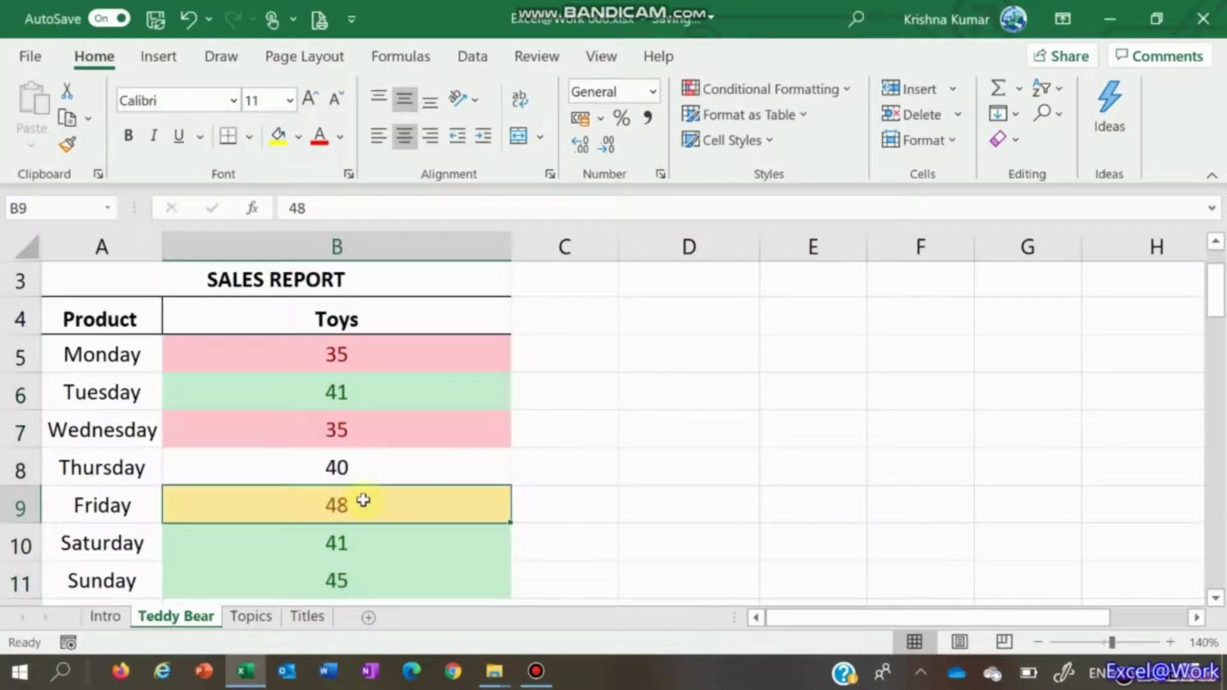
drag(351, 351, 343, 585)
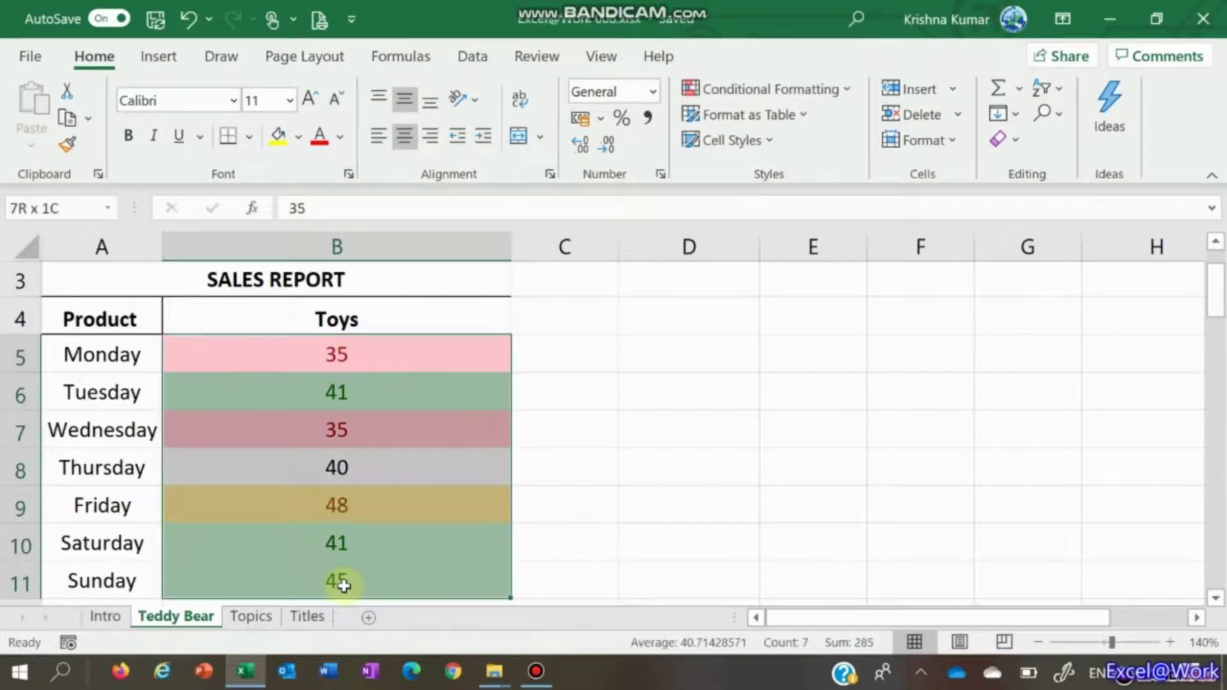
In the Conditional Formatting Rules Manager, delete the Top 20% rule and apply.
click(849, 94)
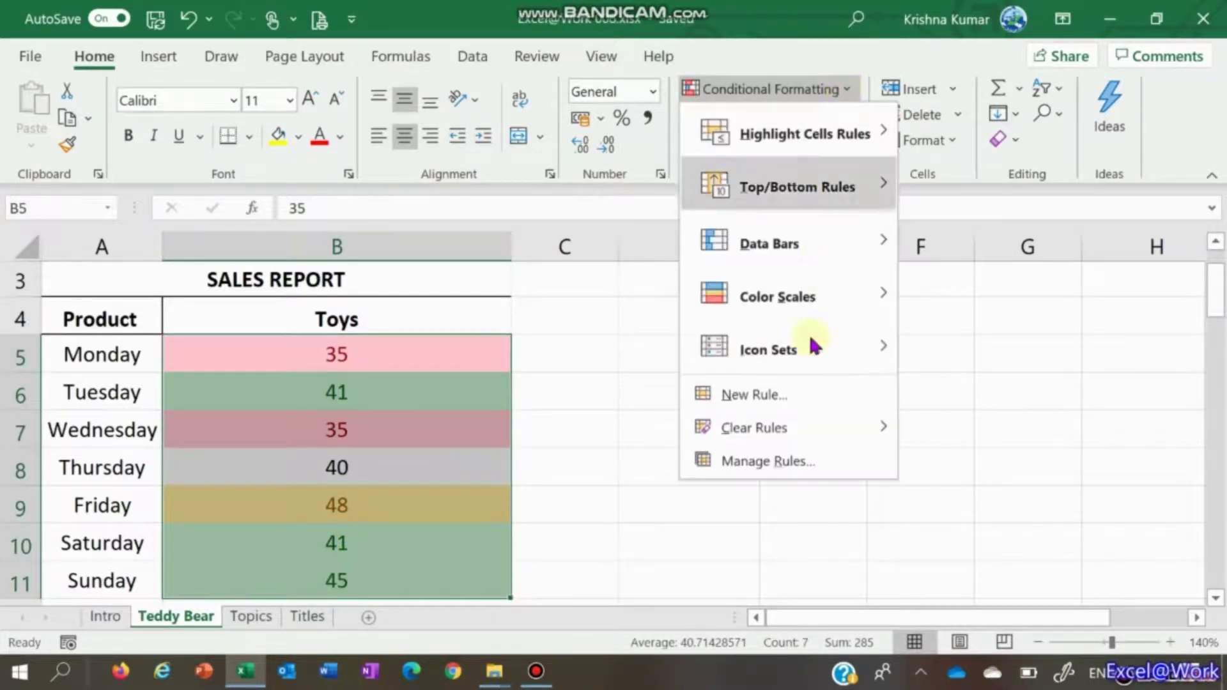
click(806, 464)
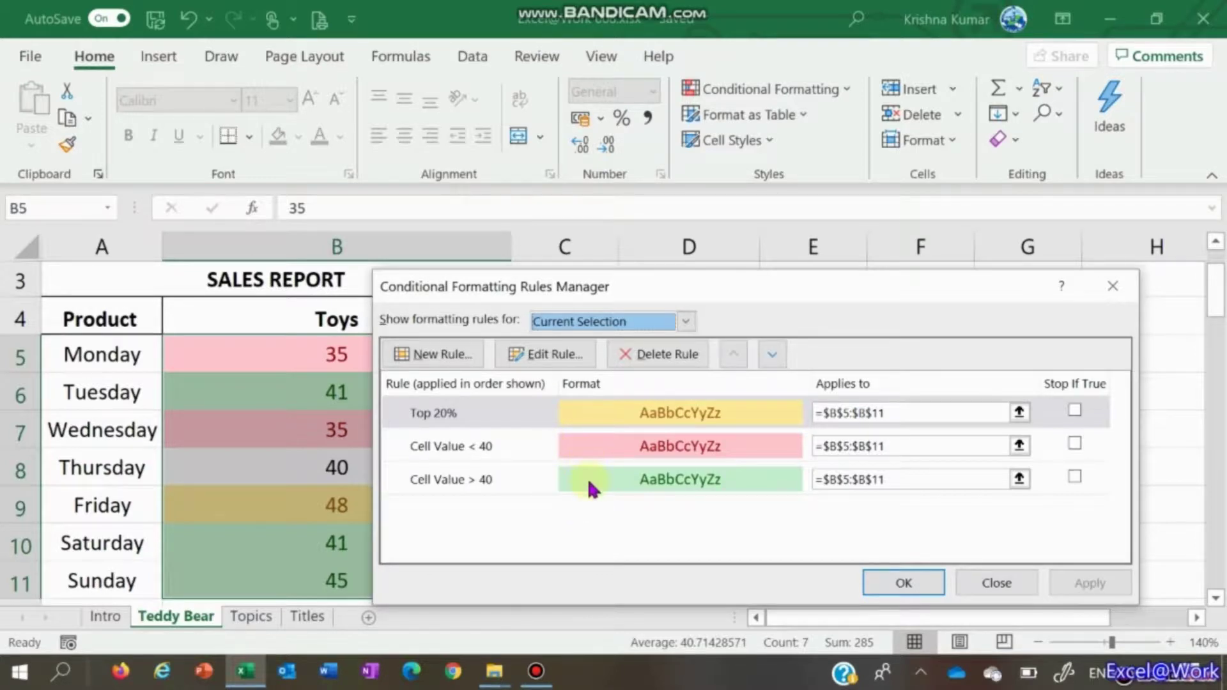
click(1075, 443)
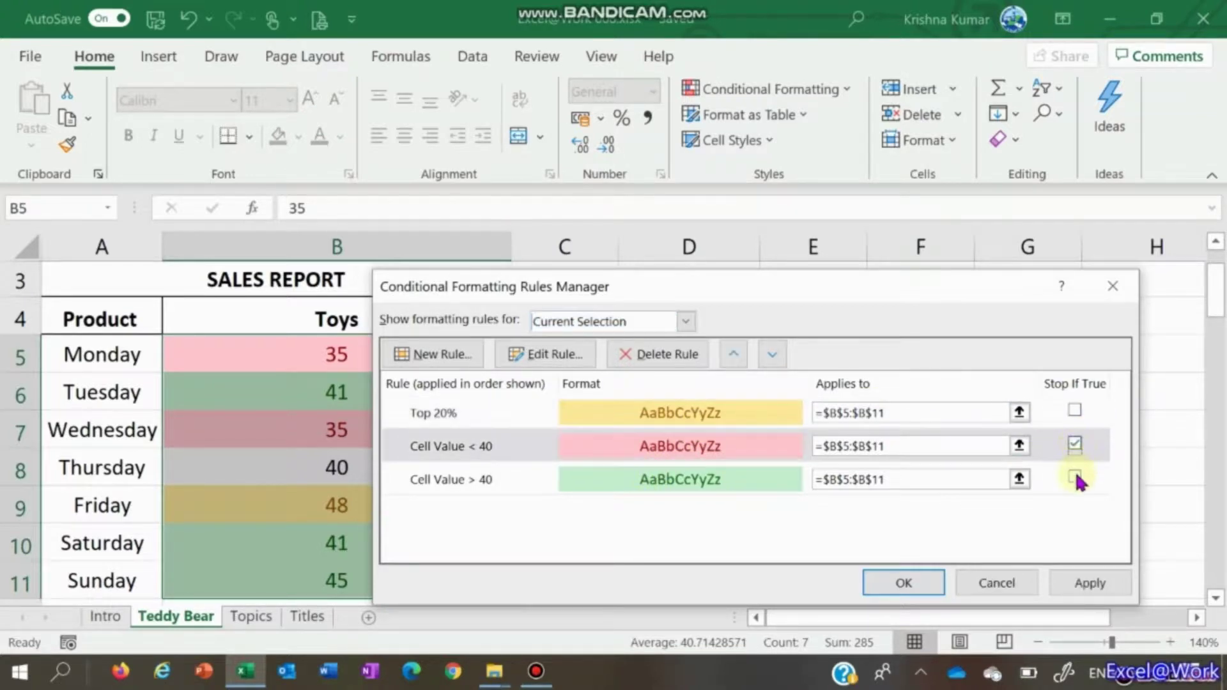
click(1075, 478)
click(1075, 479)
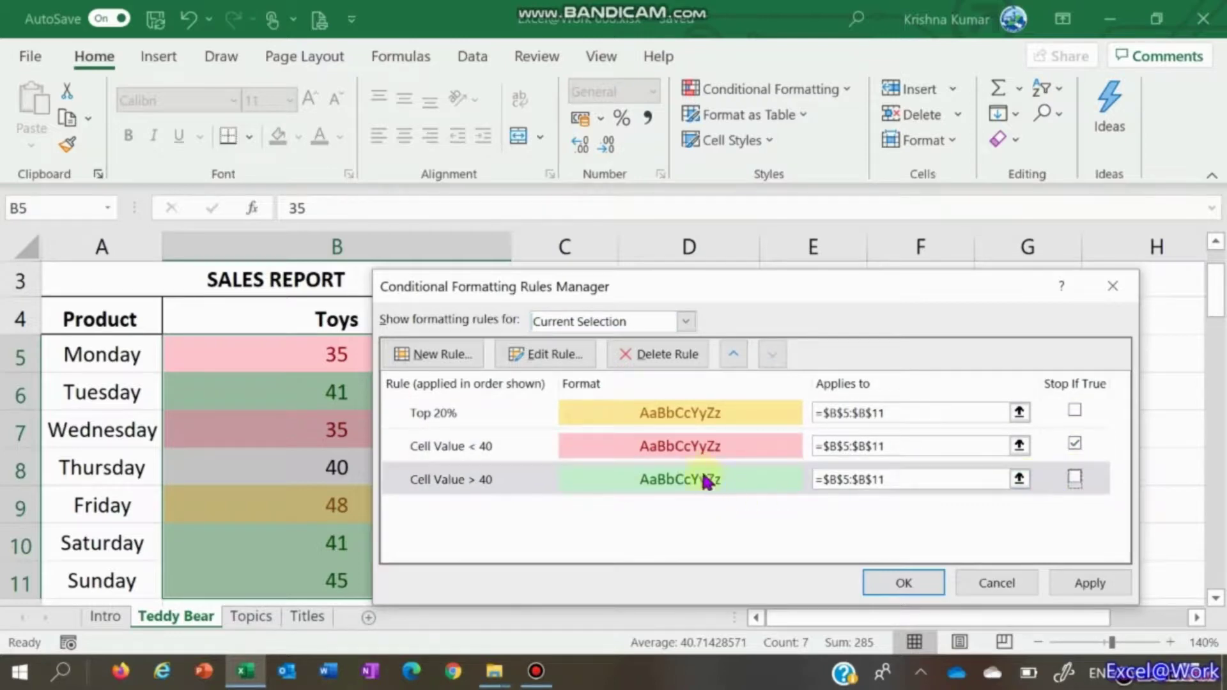
click(510, 485)
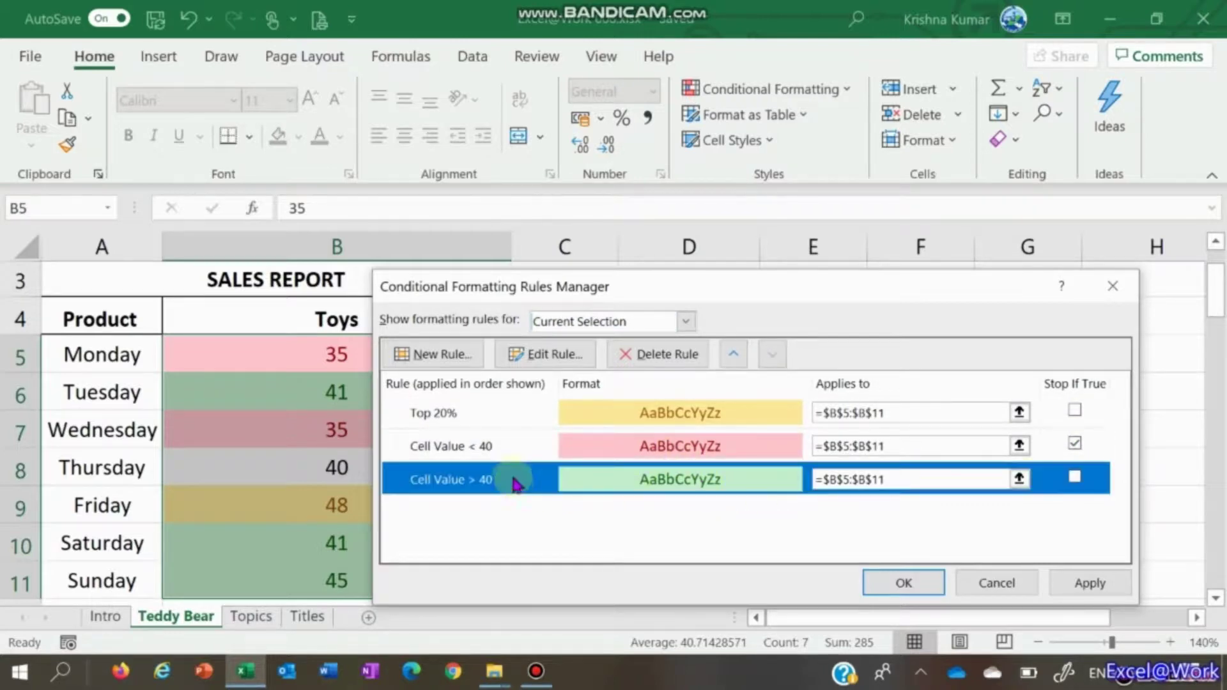
click(502, 446)
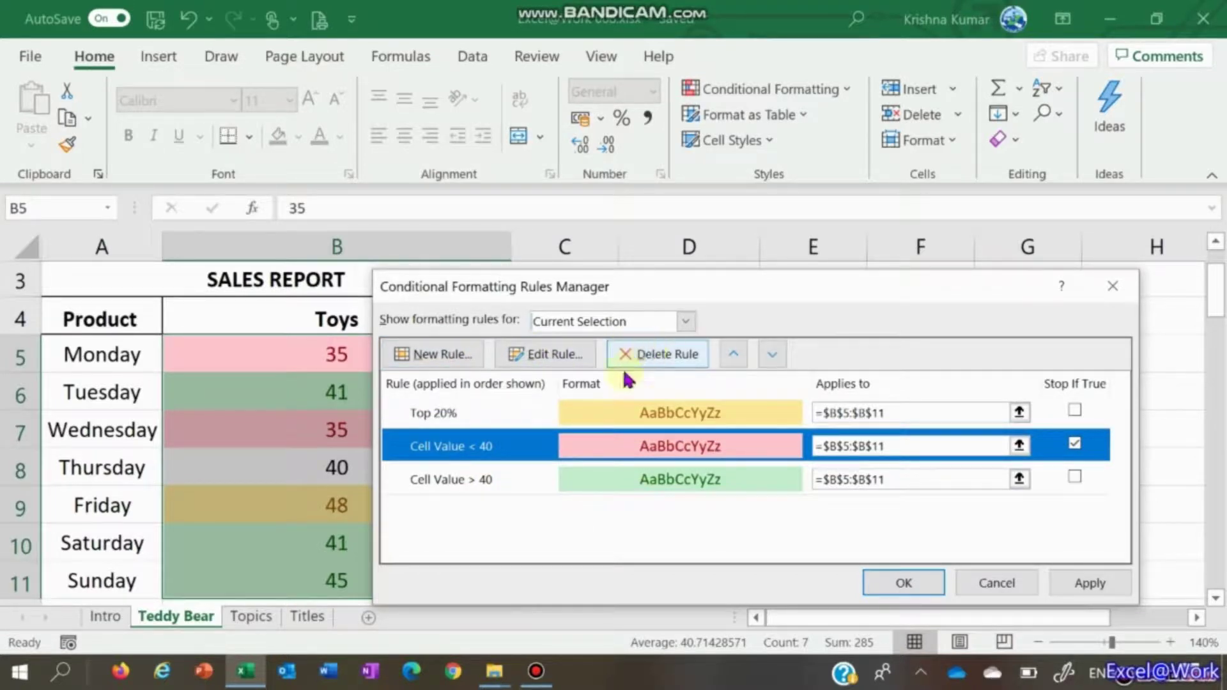
click(503, 415)
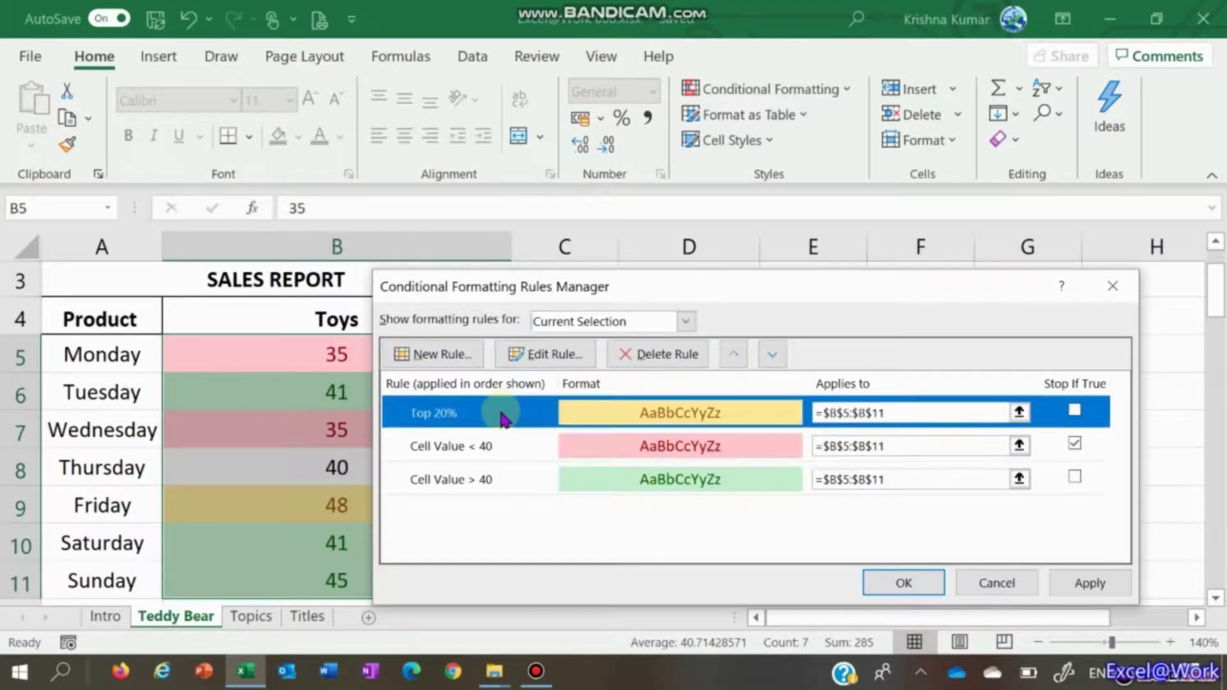
click(650, 353)
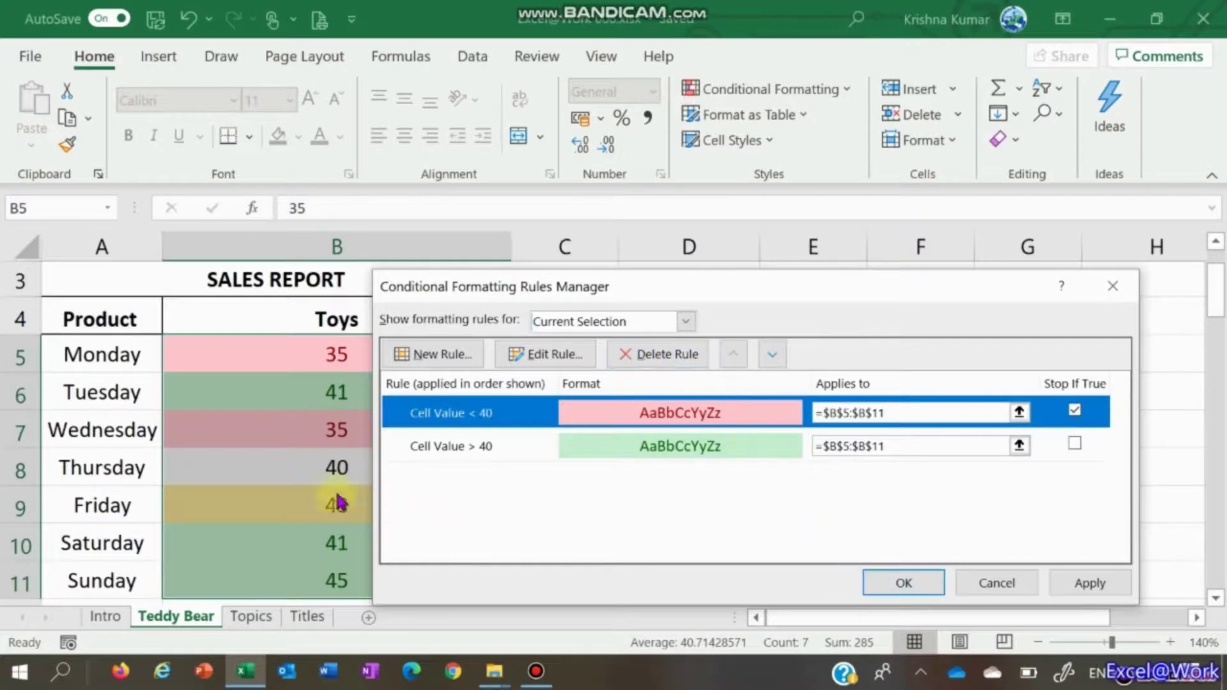
click(1088, 582)
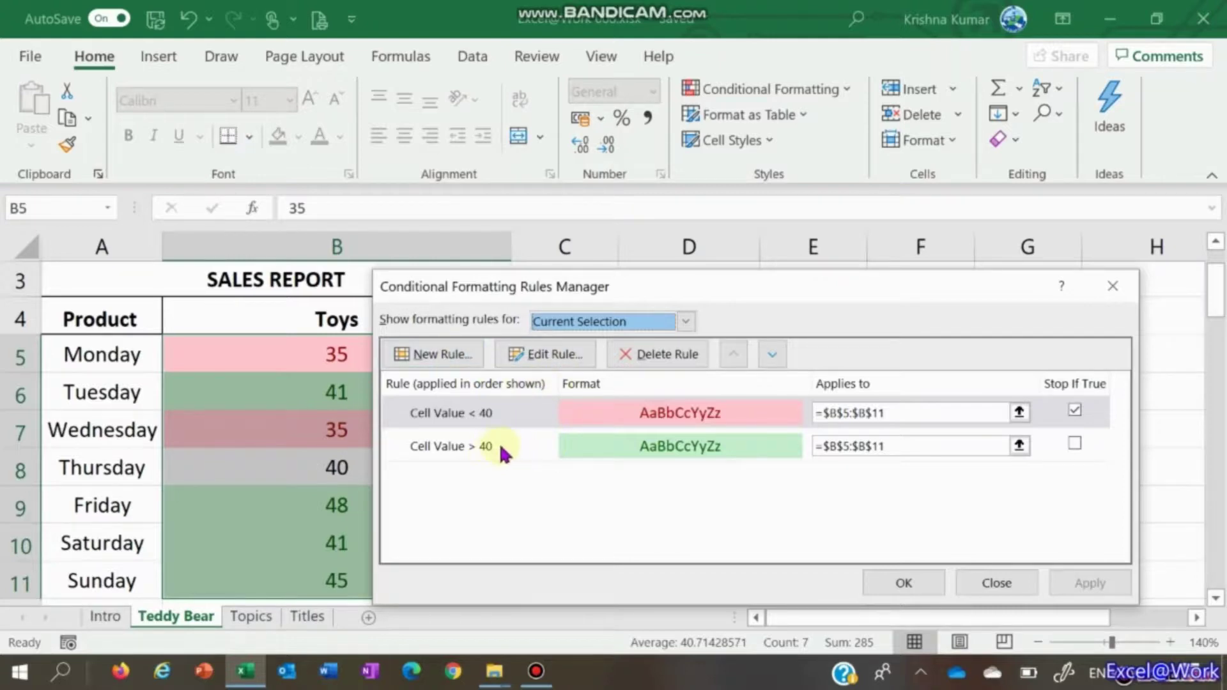
Delete the Cell Value < 40 rule and apply the change.
click(538, 412)
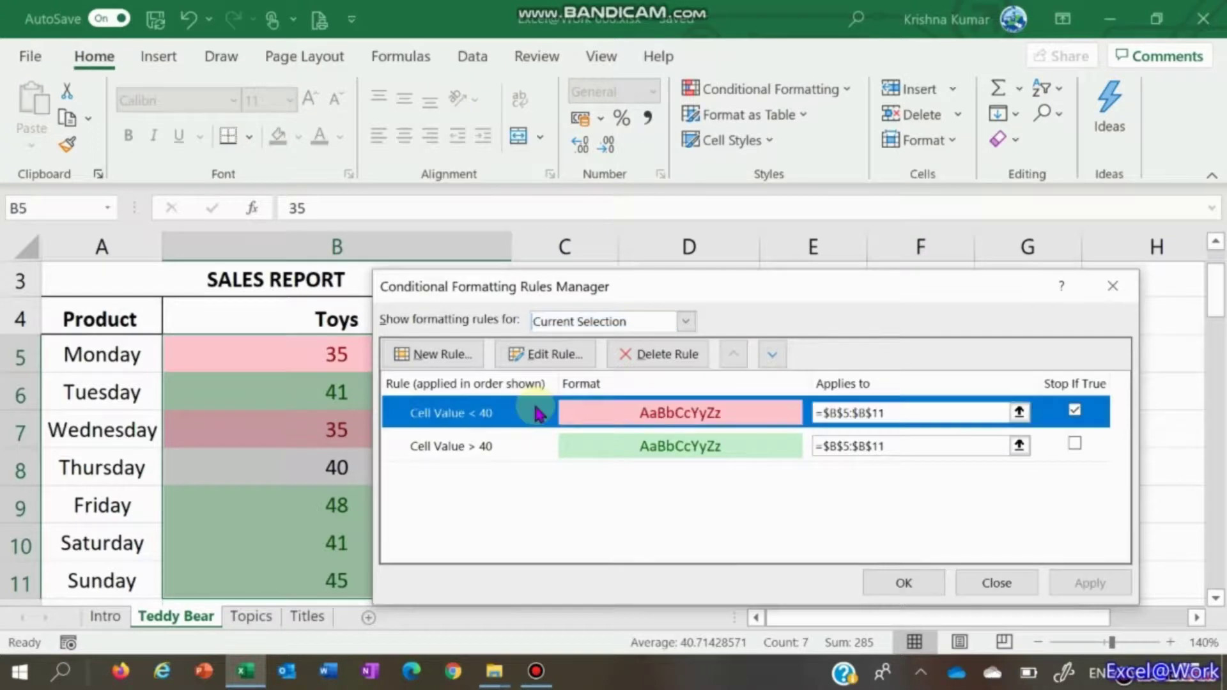
click(676, 354)
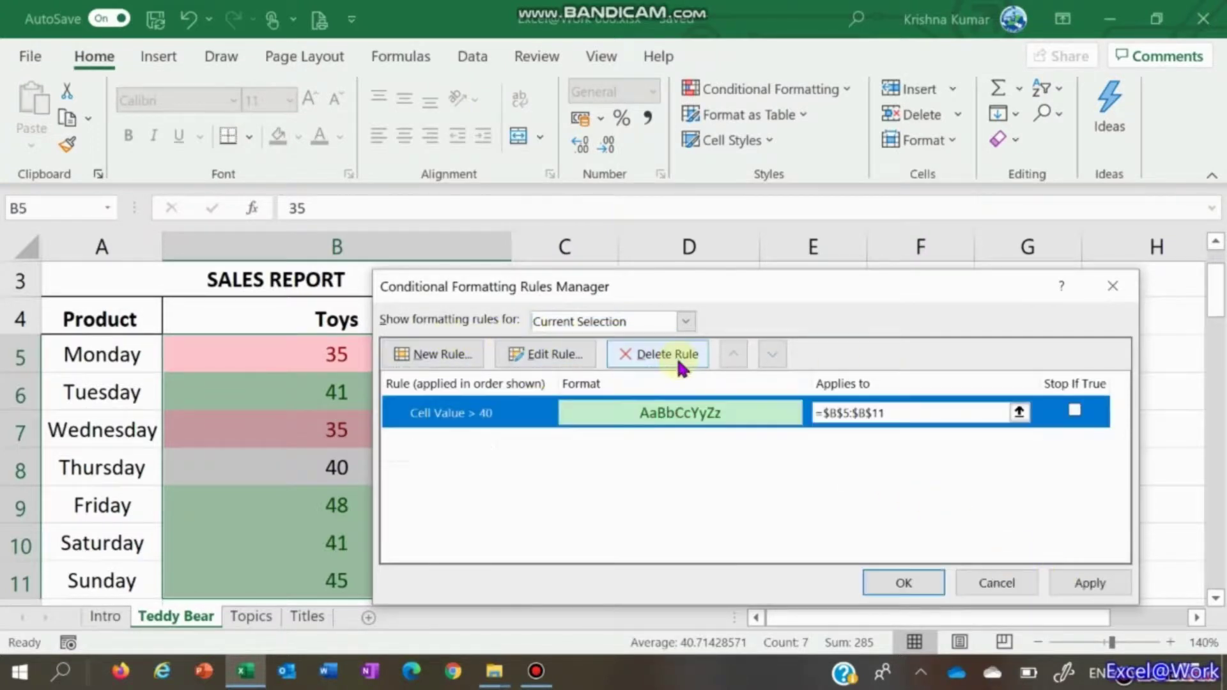
click(1092, 584)
Close the Rules Manager and reselect the Toys values B5:B11.
click(904, 583)
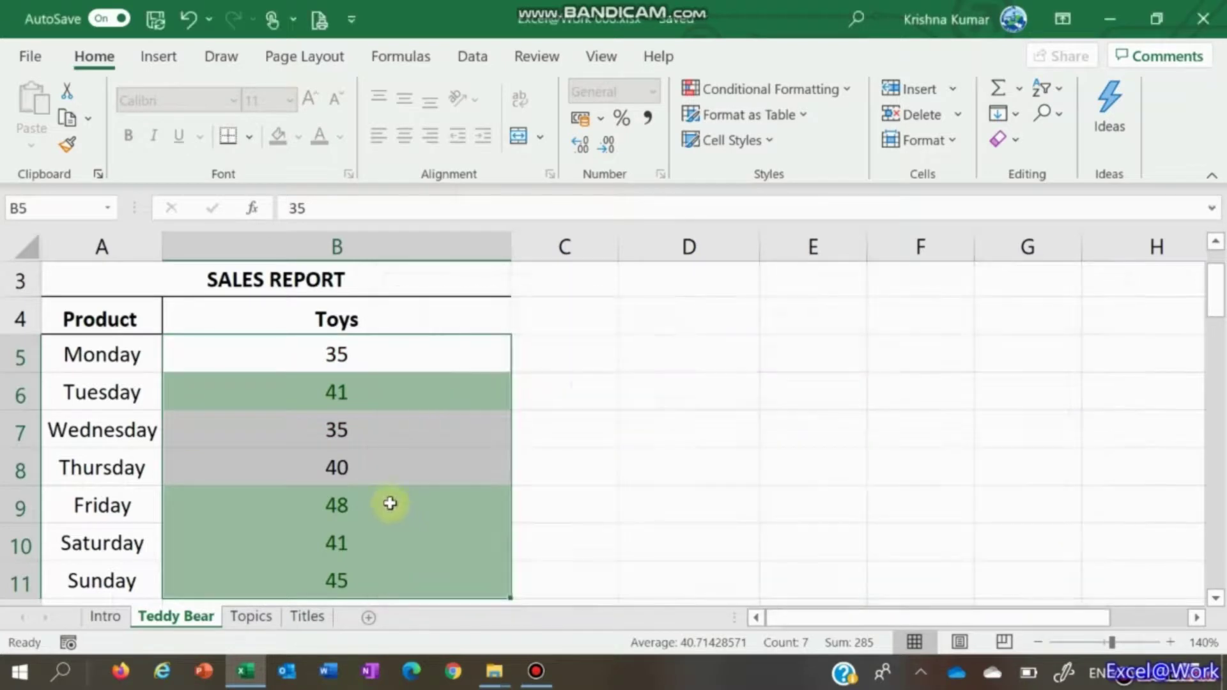
click(367, 438)
click(352, 386)
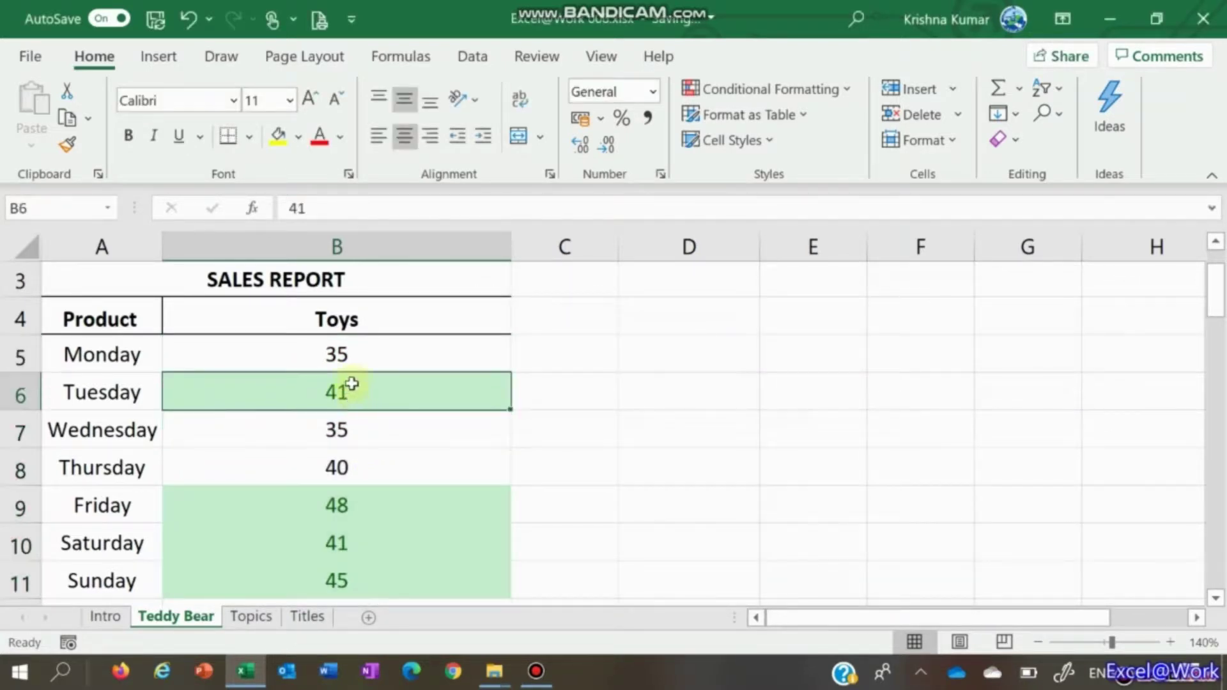
click(356, 349)
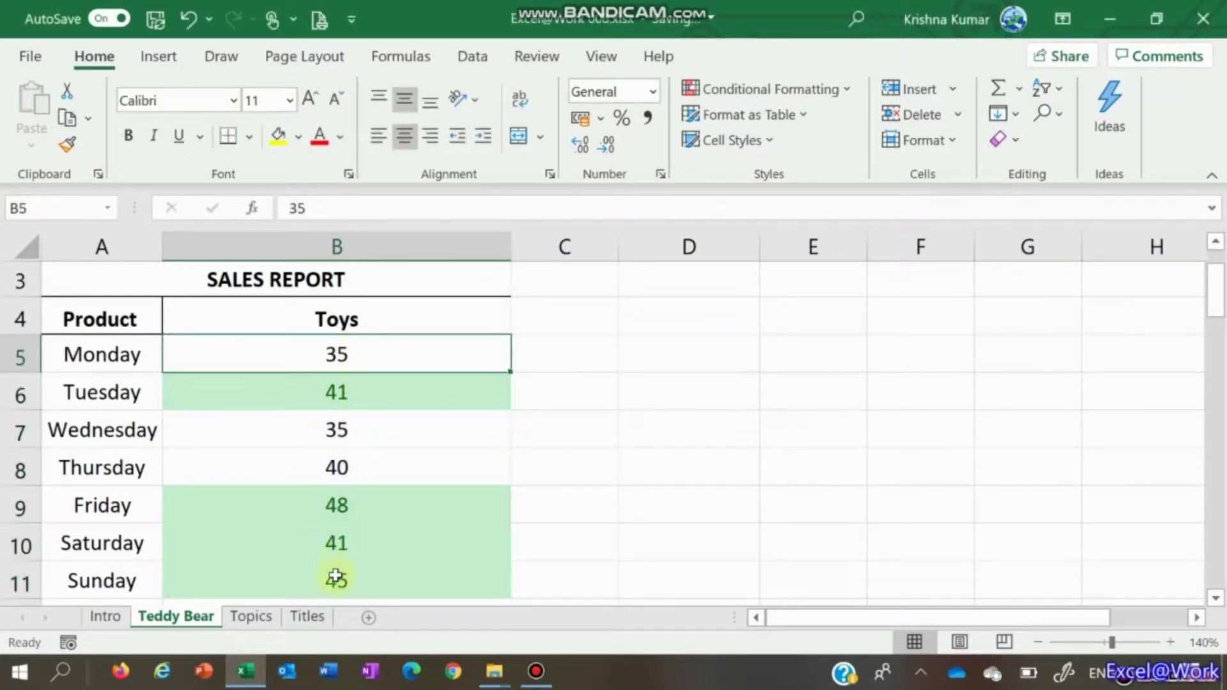
drag(331, 348, 313, 586)
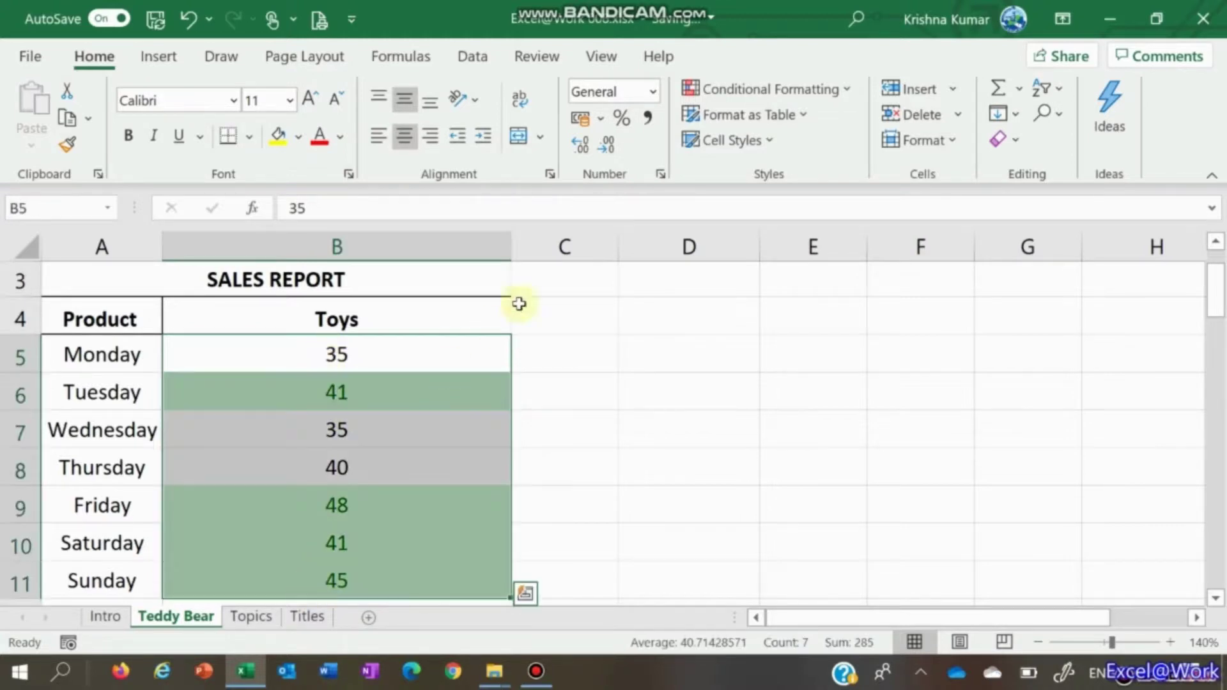
Start a Top 30% rule on the Toys values using a Custom Format.
click(839, 95)
mouse_move(847, 186)
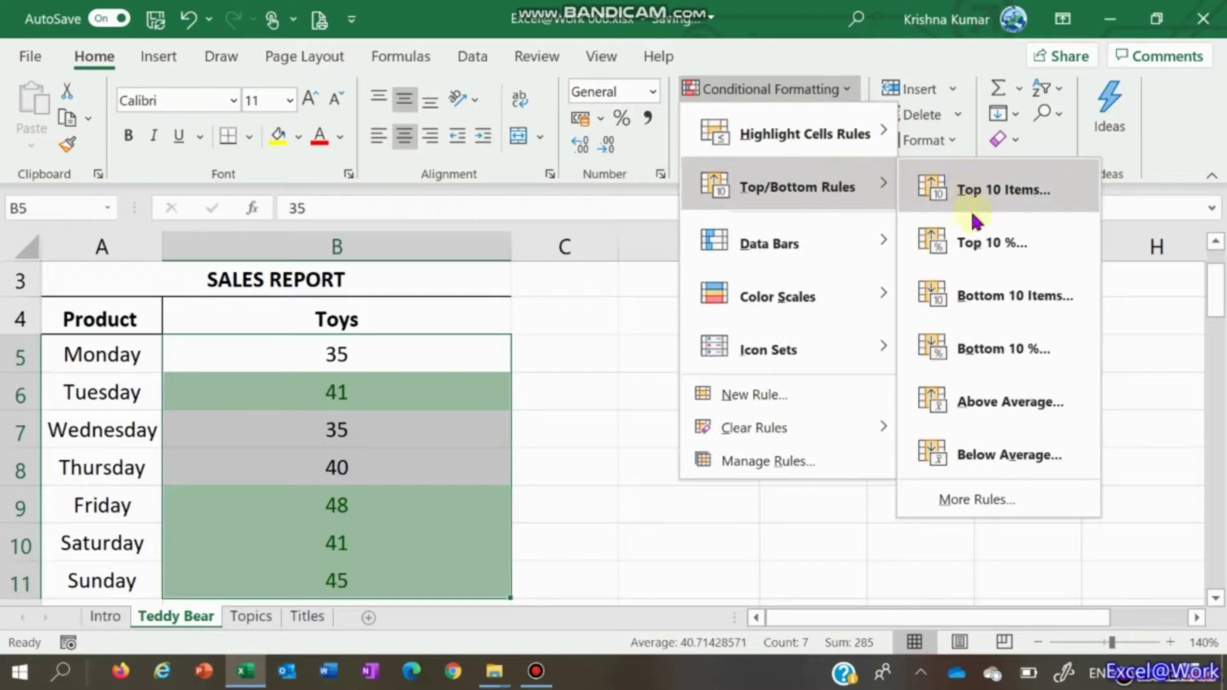
click(973, 242)
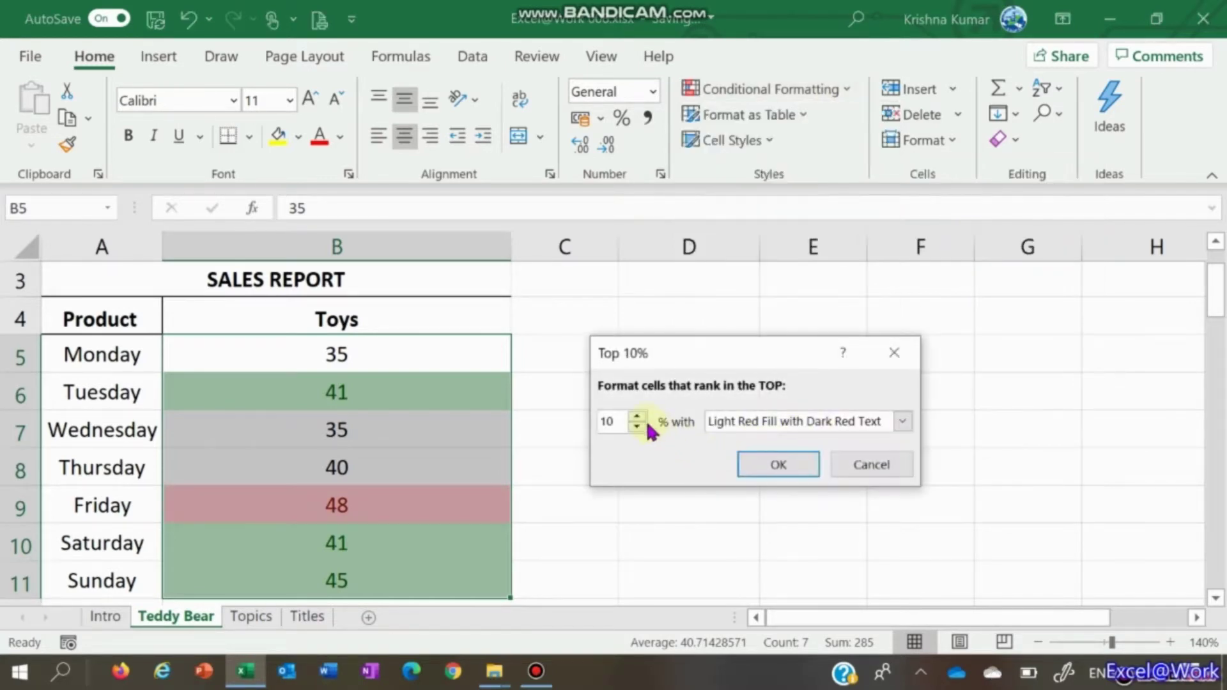
click(637, 416)
click(637, 417)
click(637, 417)
text(30)
click(903, 423)
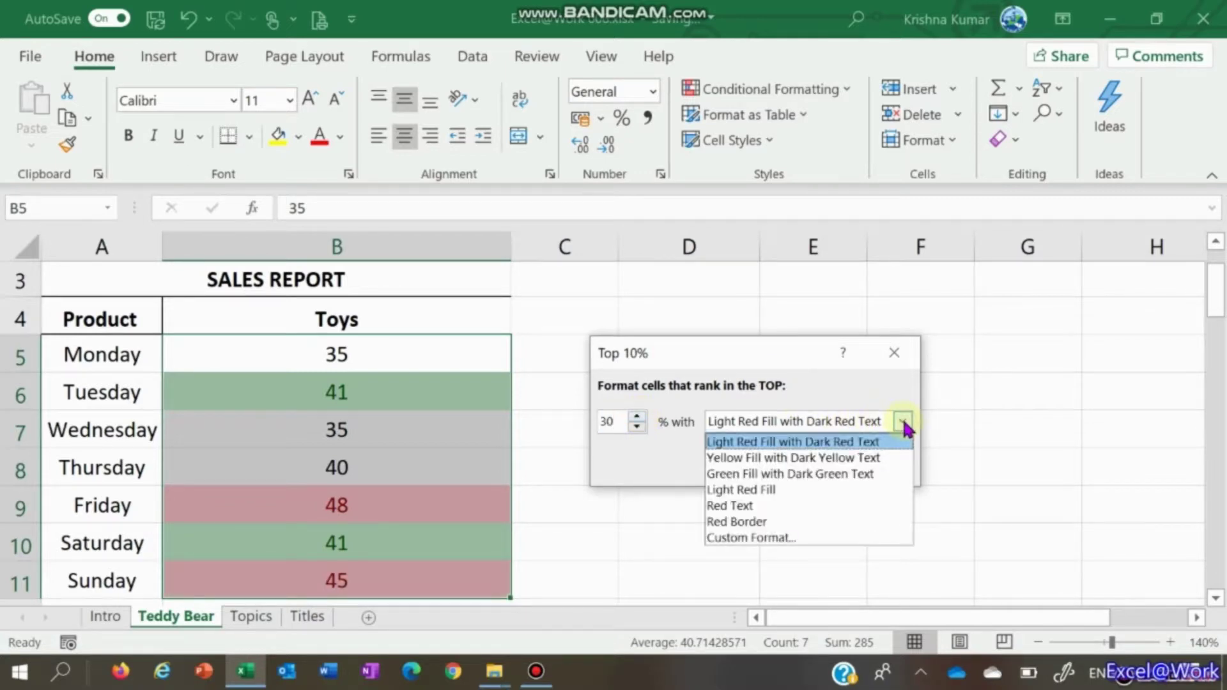
click(820, 462)
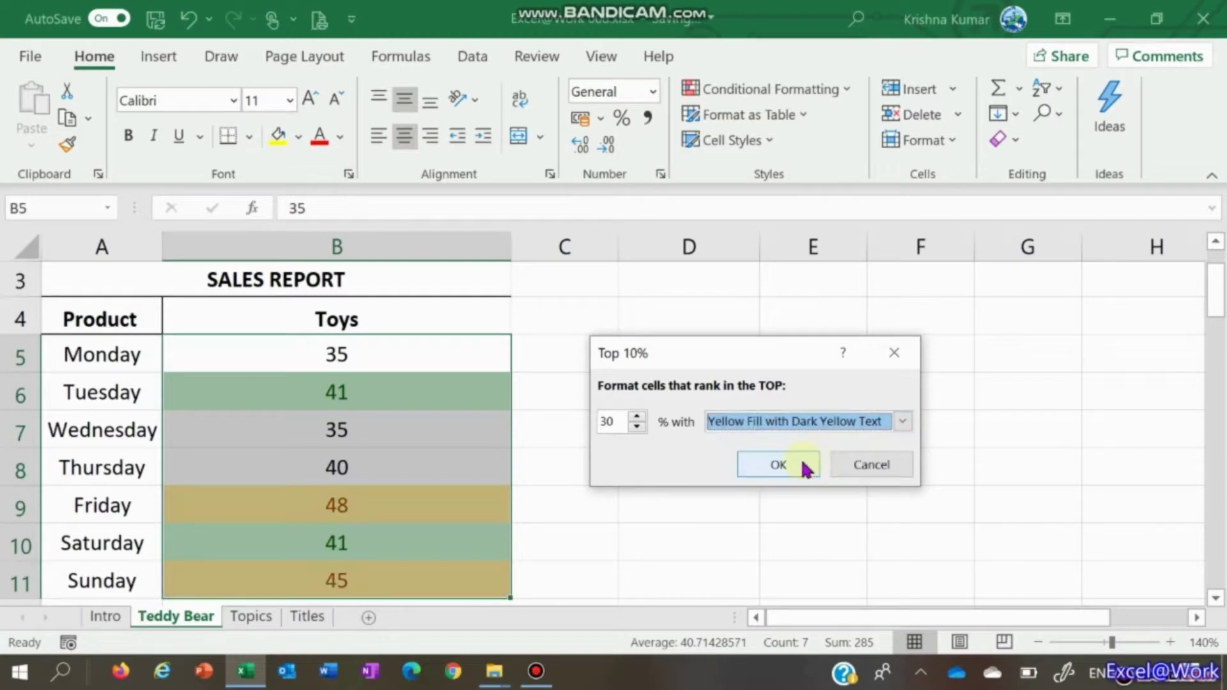
click(901, 420)
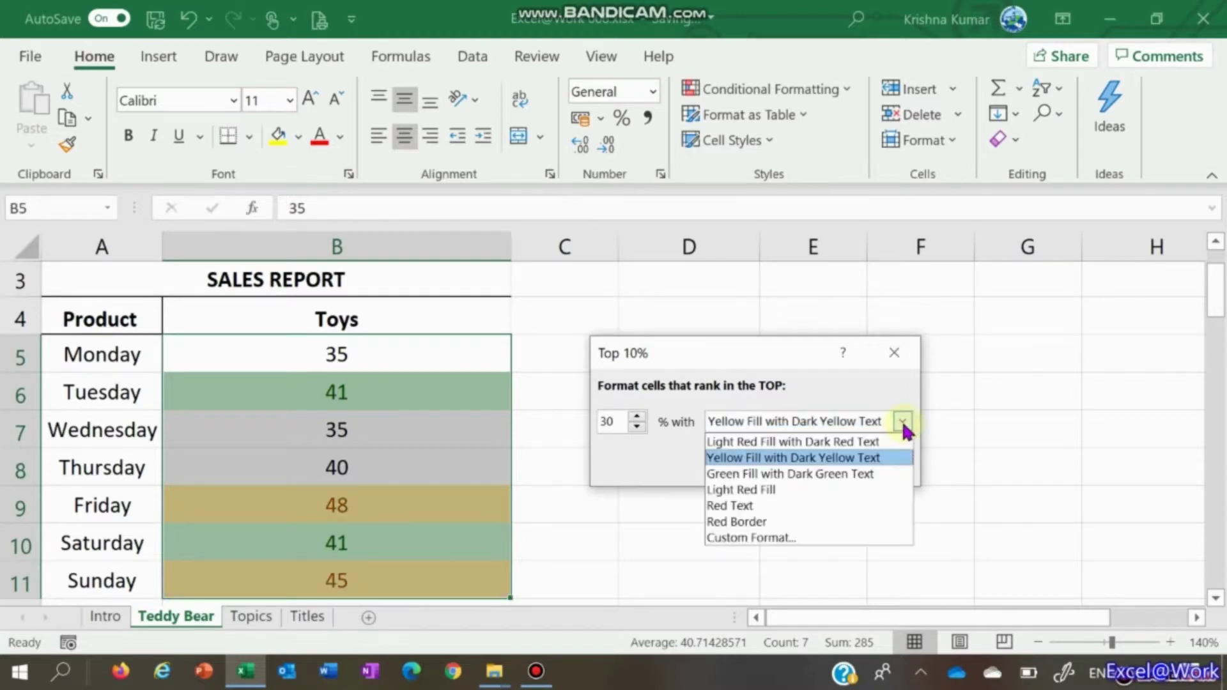
click(753, 541)
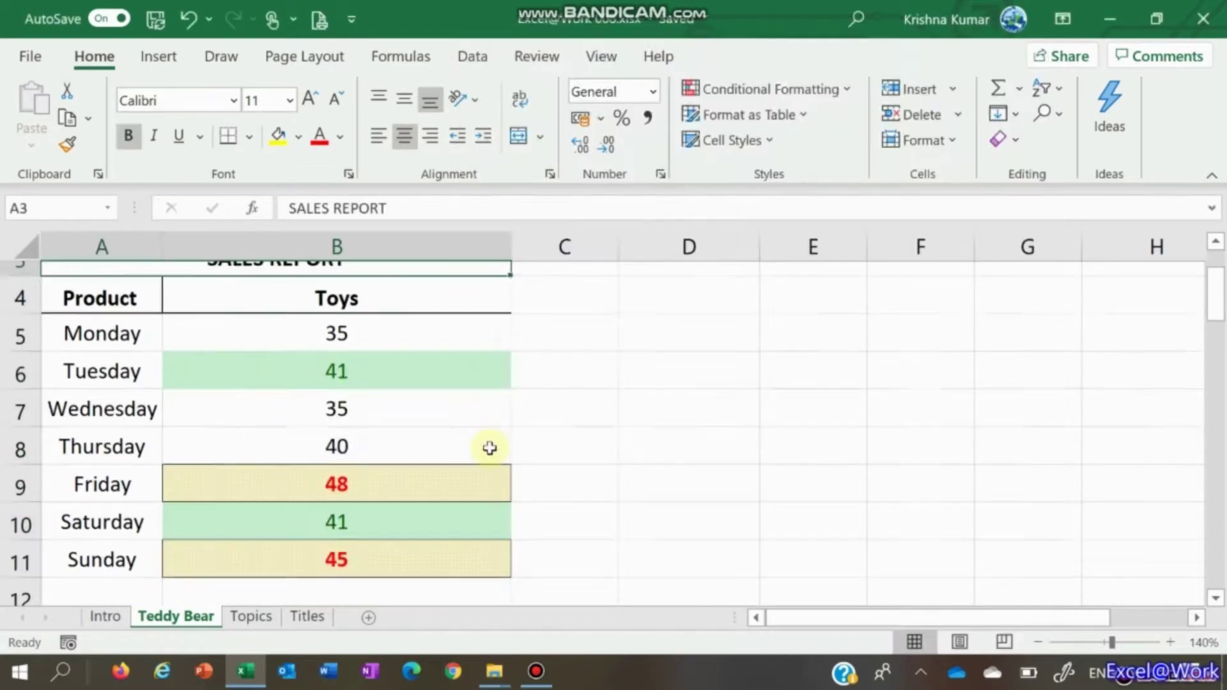
Review the Toys column: 48 and 45 bold red on yellow, the 41s still green.
key(ctrl+Home)
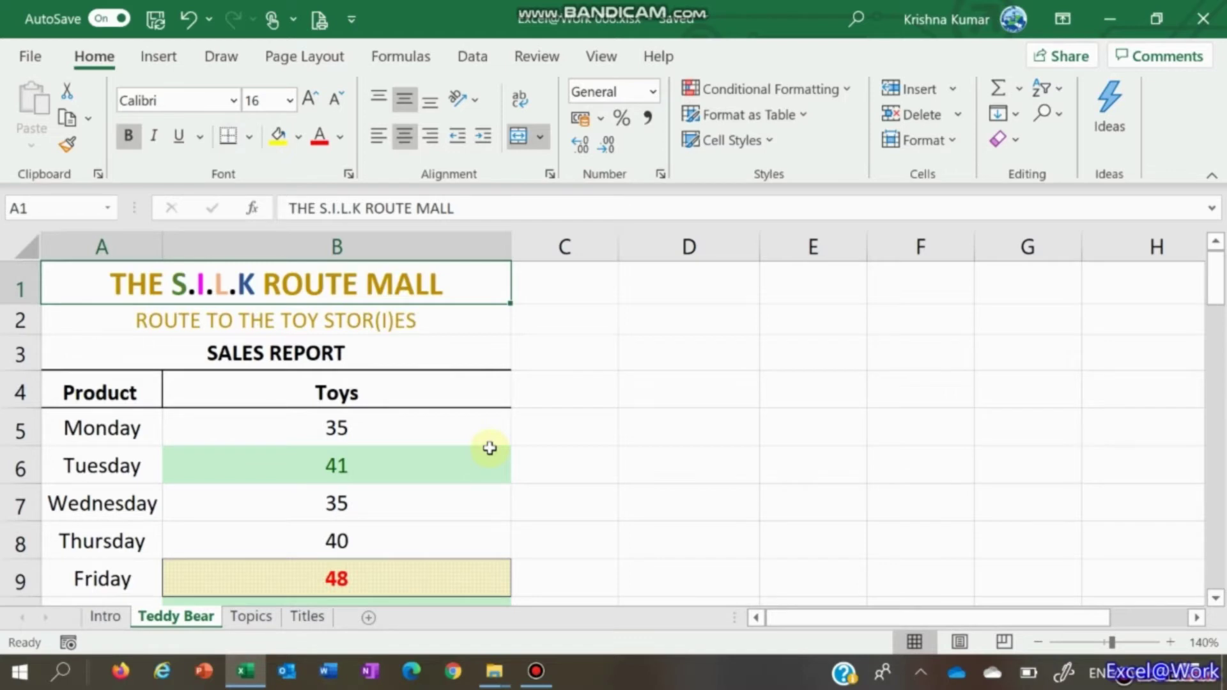
click(848, 102)
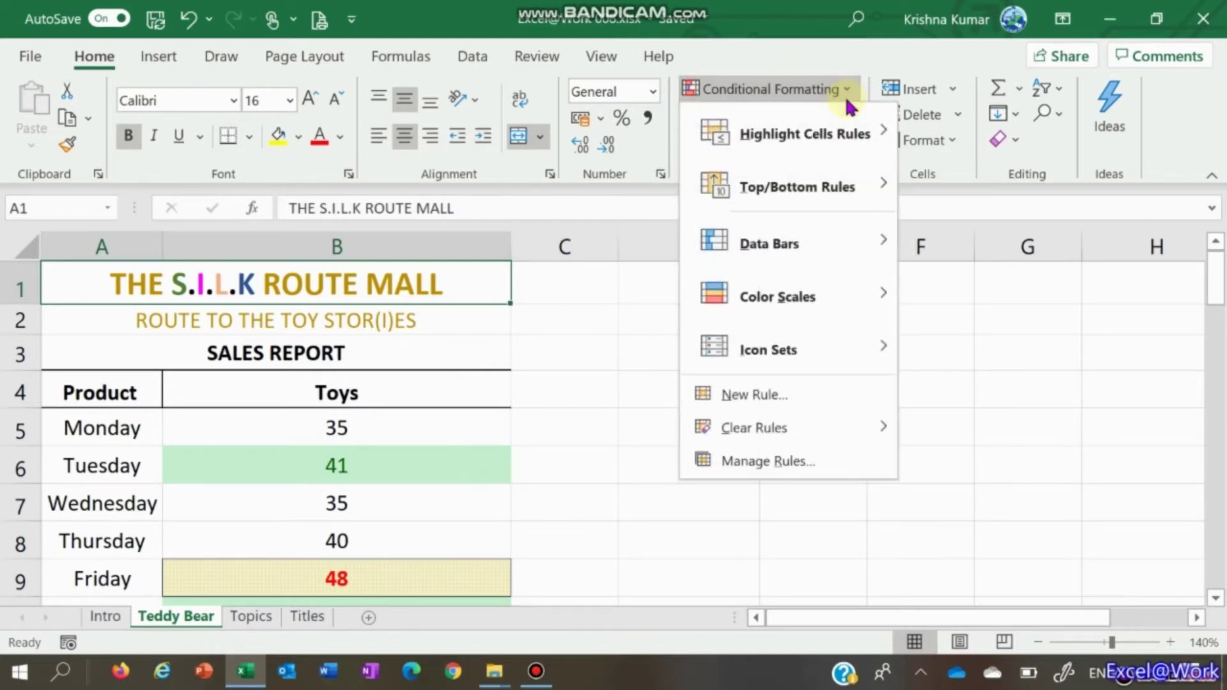
key(h)
click(369, 391)
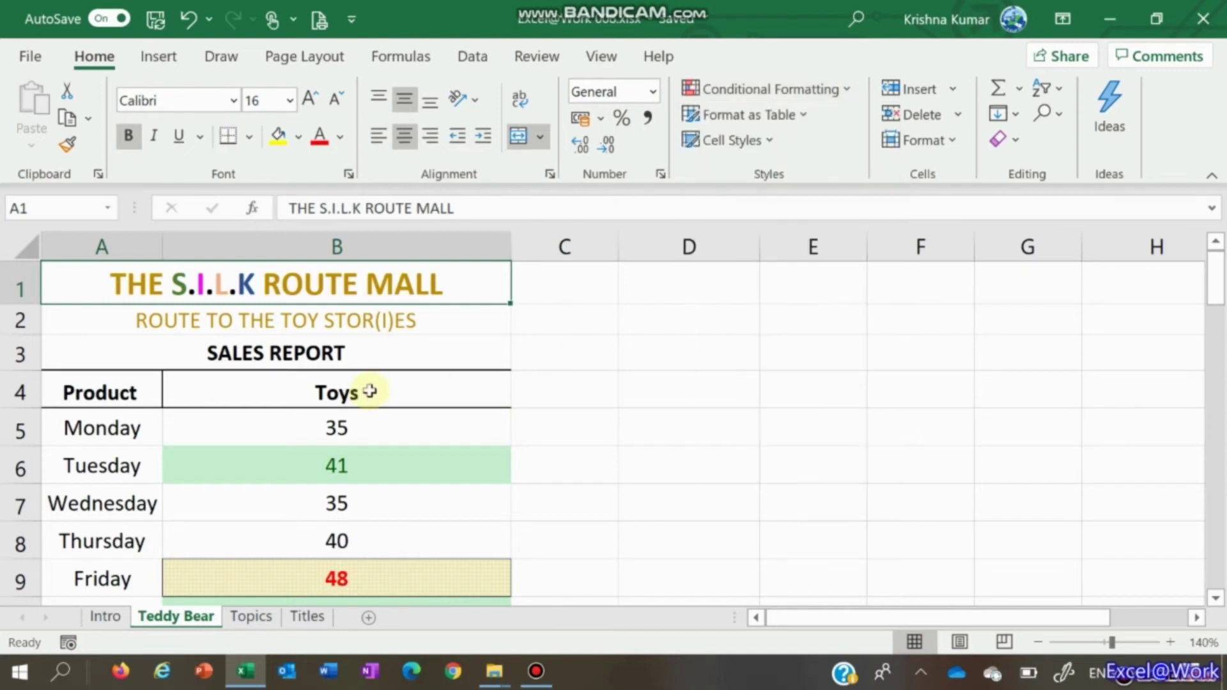
key(Down)
key(Down)
key(Down)
key(Down)
key(Down)
key(Down)
key(Down)
key(Down)
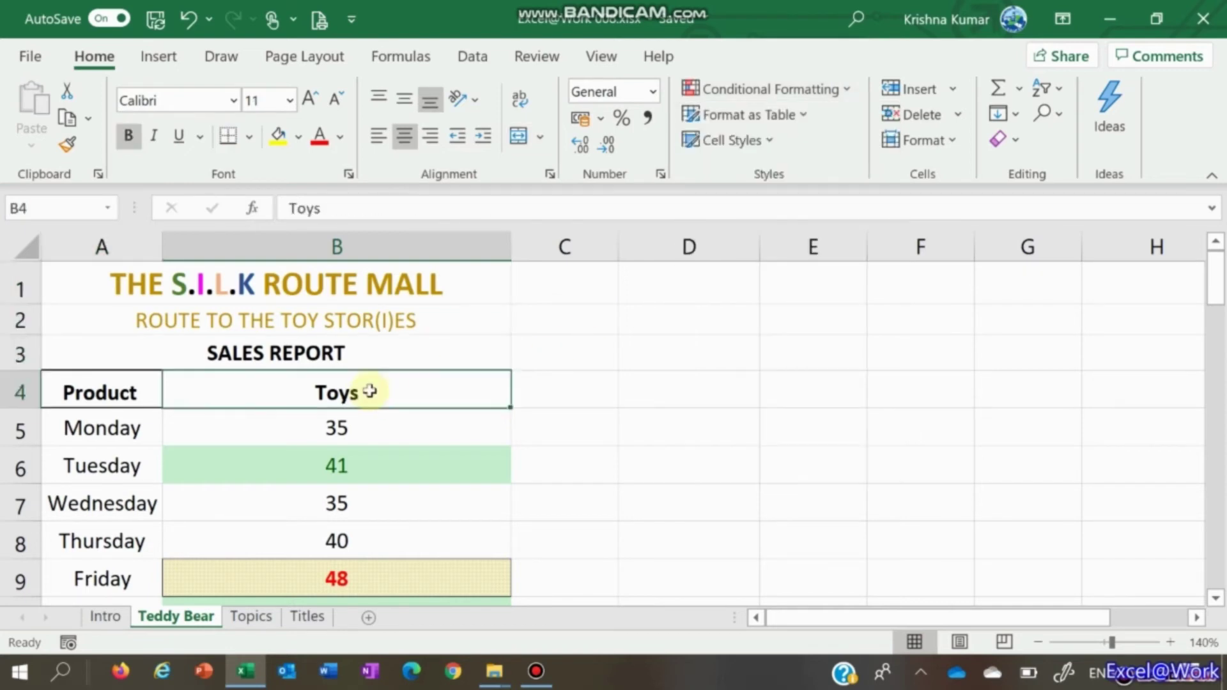
key(Down)
key(Down)
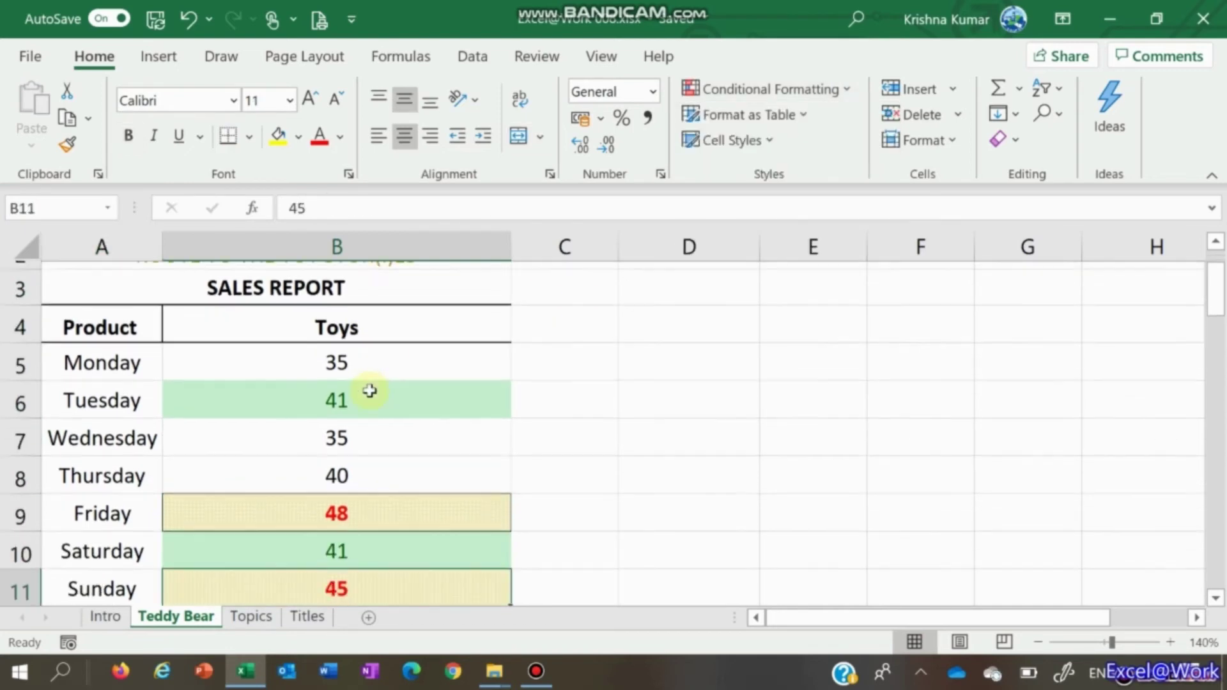
key(Up)
key(Up)
key(Up)
key(Up)
key(Up)
key(Up)
key(Up)
key(Up)
key(Up)
key(Up)
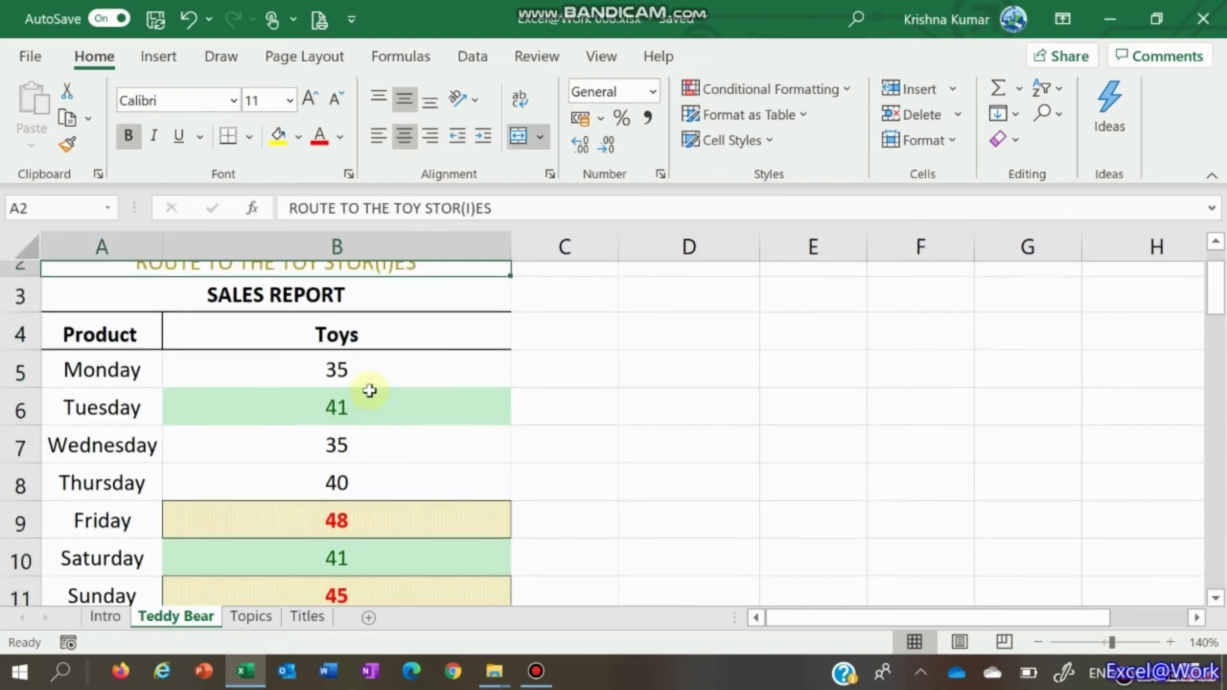